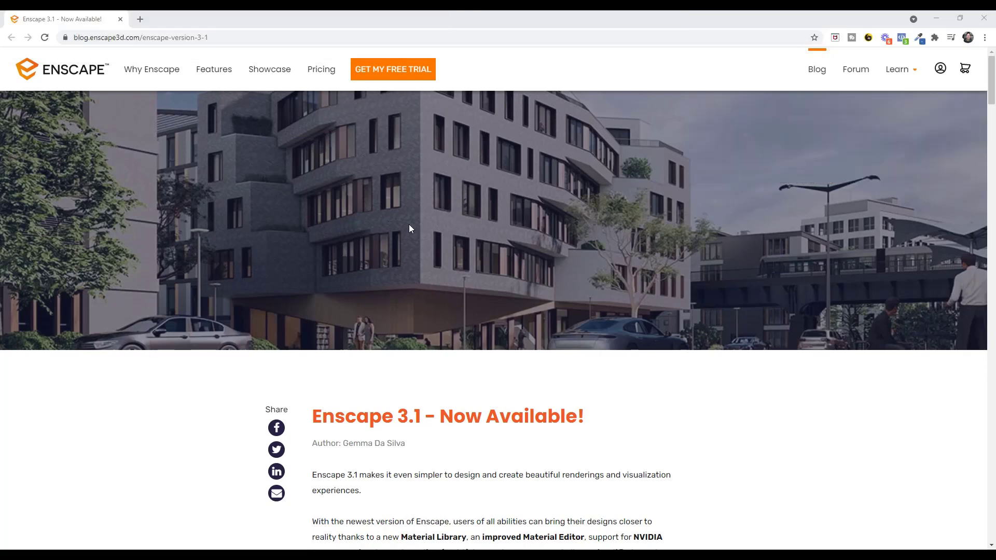
Step: Scroll the Enscape 3.1 blog post up to its title and down to the NEW: Material Library section
scroll(400, 231, "down", 5)
scroll(575, 231, "down", 10)
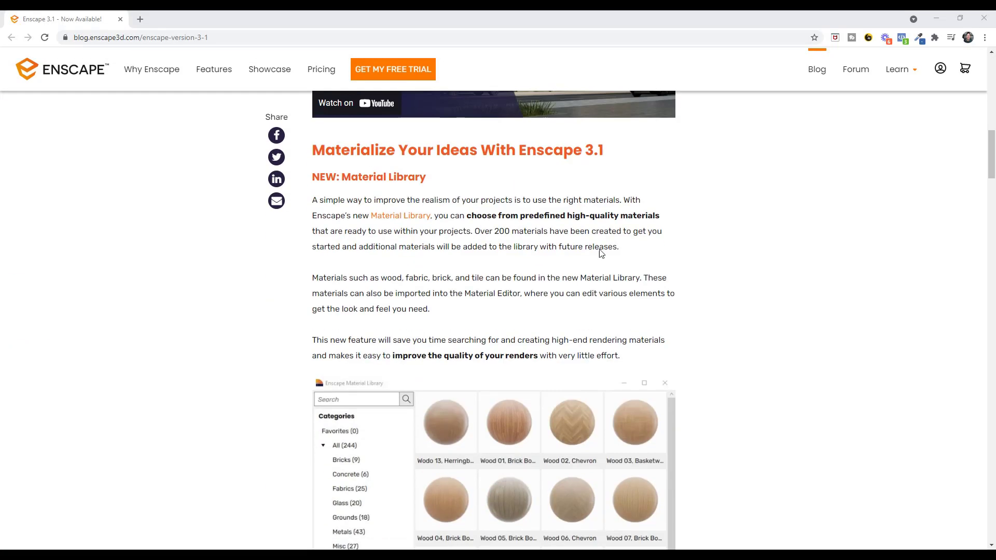
scroll(735, 318, "up", 12)
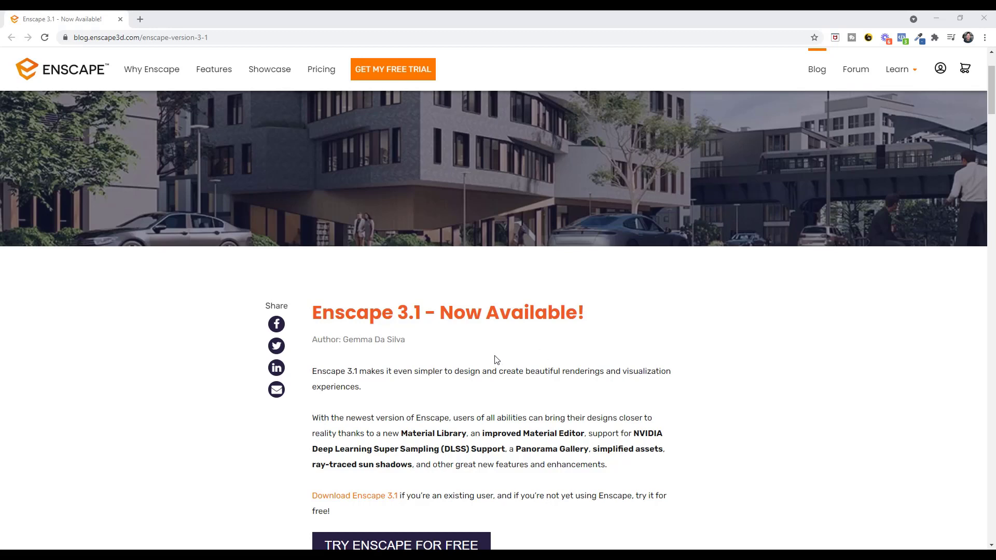
scroll(482, 314, "up", 2)
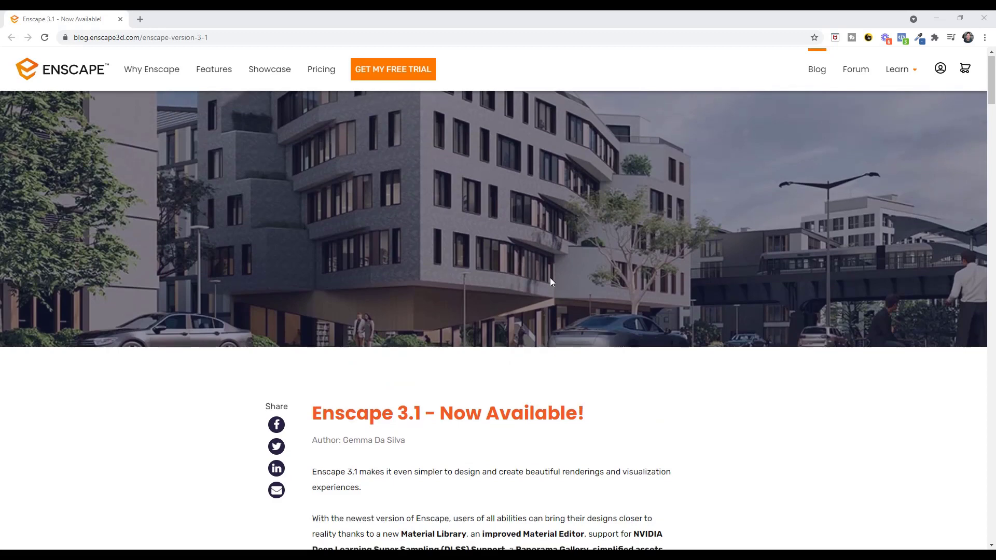
scroll(550, 278, "down", 4)
scroll(569, 248, "down", 1)
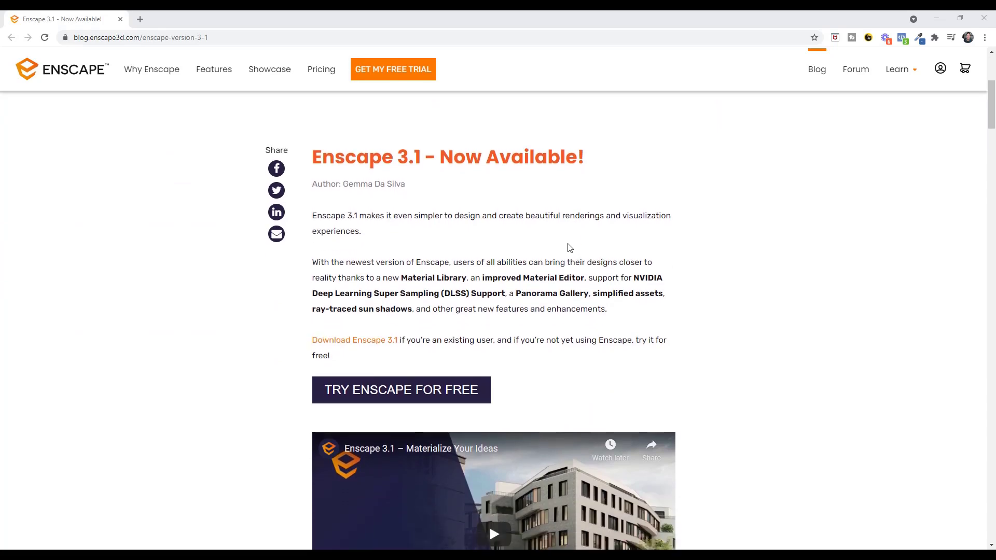
scroll(569, 249, "down", 5)
scroll(597, 322, "down", 1)
scroll(516, 194, "down", 4)
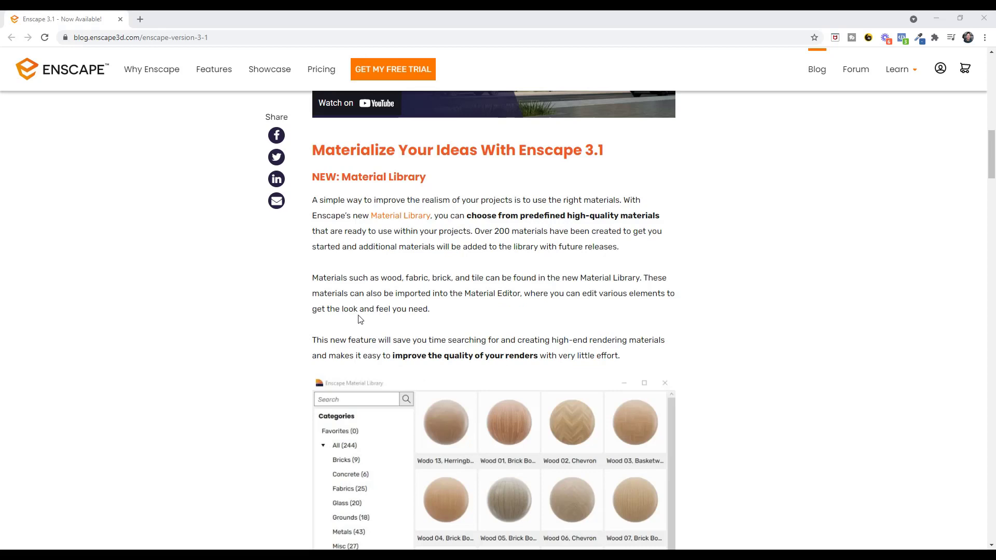
scroll(400, 280, "down", 2)
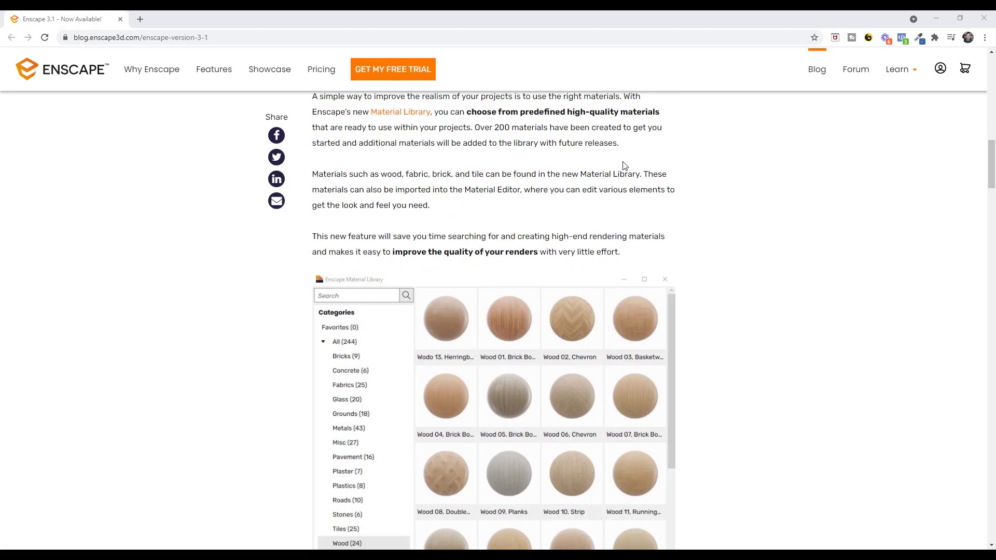
scroll(675, 229, "up", 1)
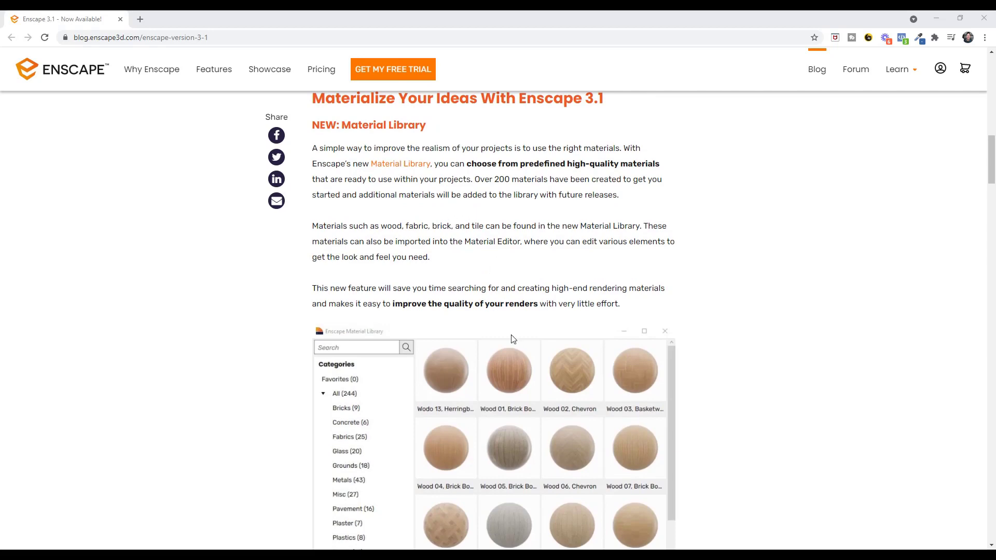
scroll(519, 327, "down", 1)
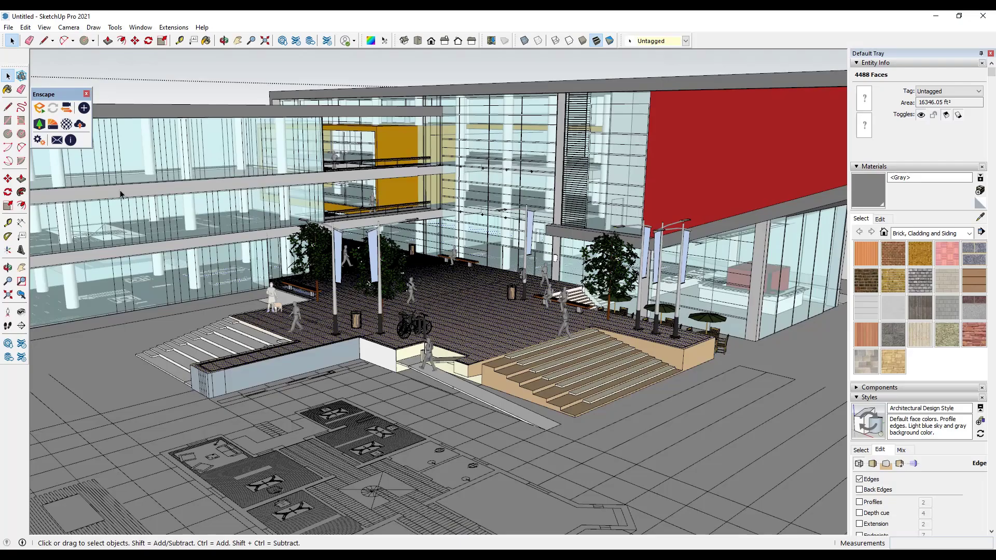
Step: Lay out the Enscape toolbar in two rows and open the Enscape Material Library
left_click_drag(56, 83, 48, 70)
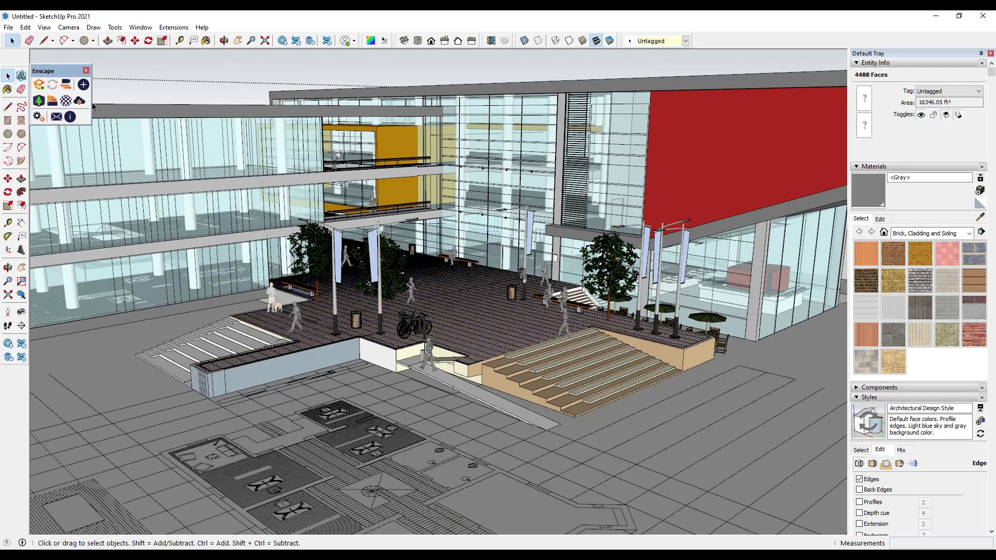
left_click_drag(90, 106, 119, 105)
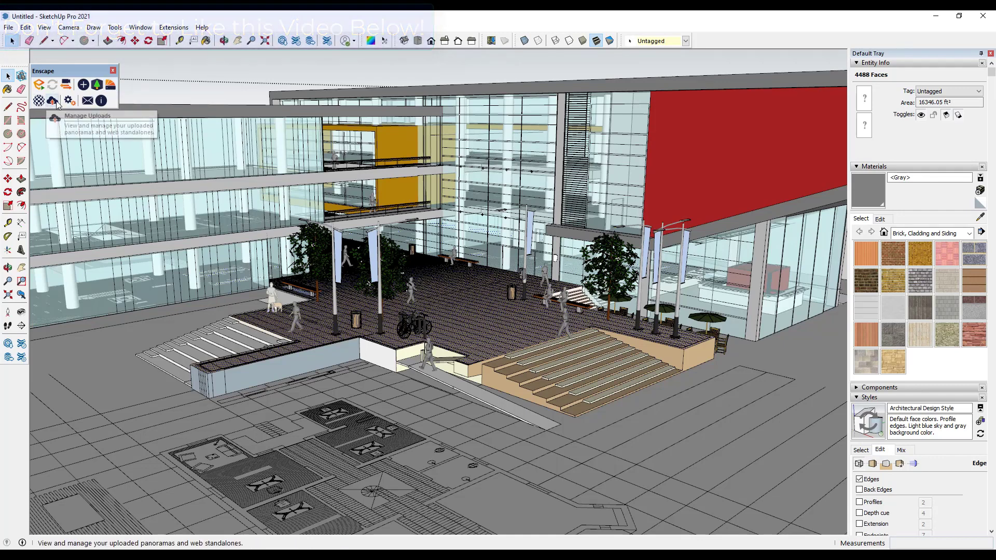
left_click(111, 85)
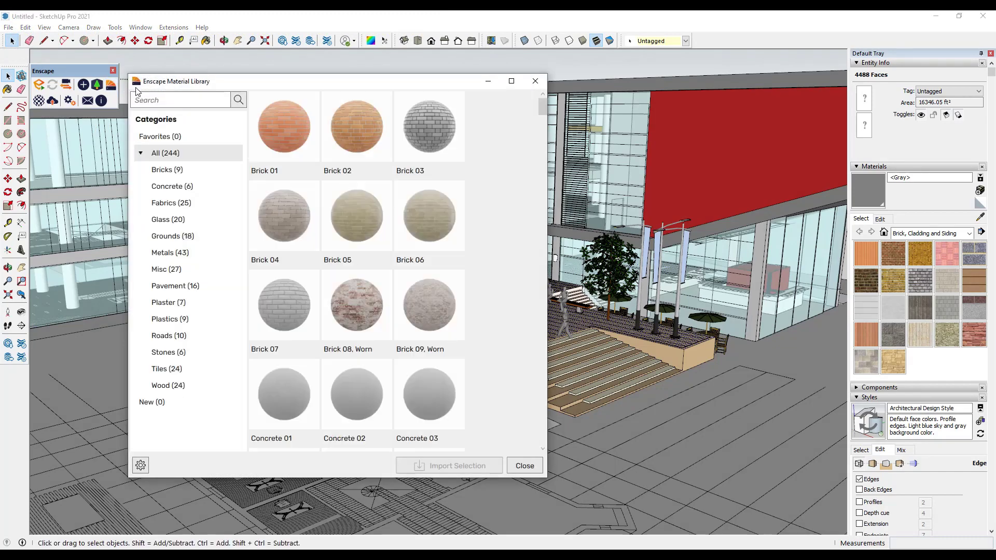
Step: Browse the Brick, Glass and Wood categories, import Wood 04, Brick Bond, and close the library
left_click(171, 171)
left_click(176, 221)
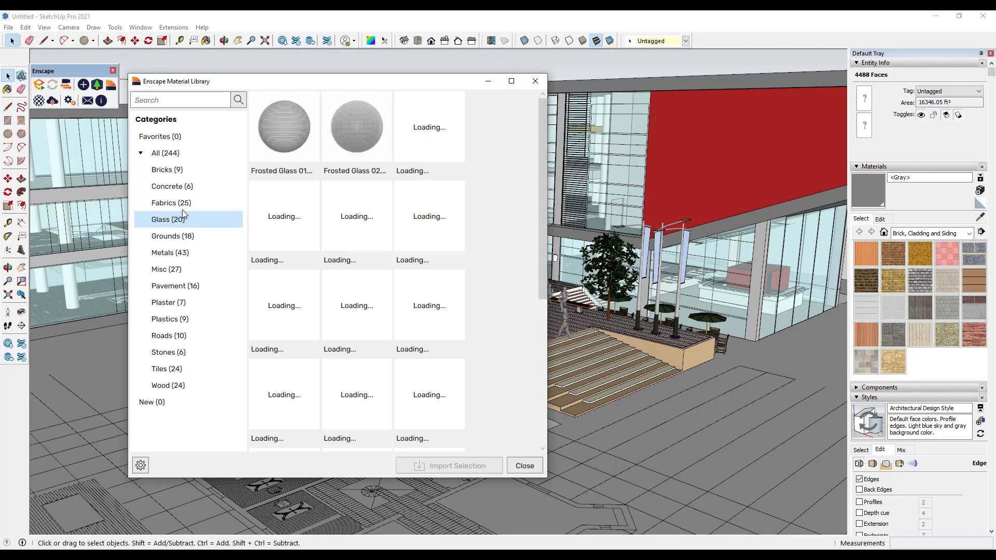
left_click(175, 387)
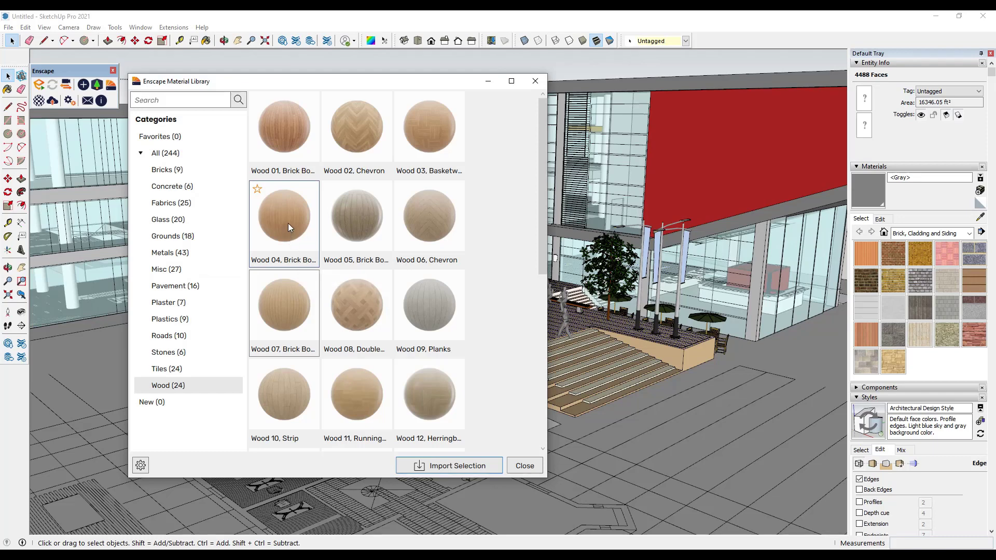
left_click(442, 468)
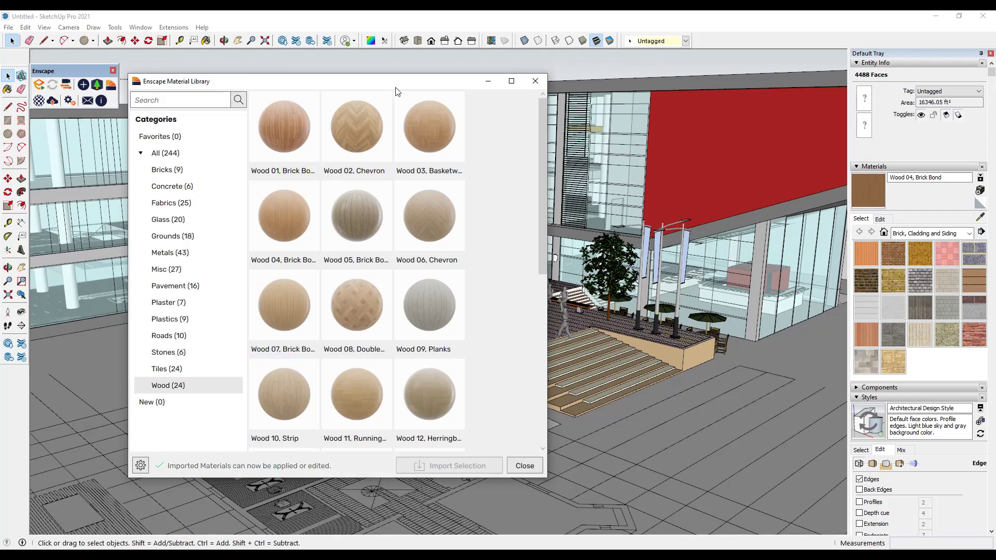
left_click(534, 81)
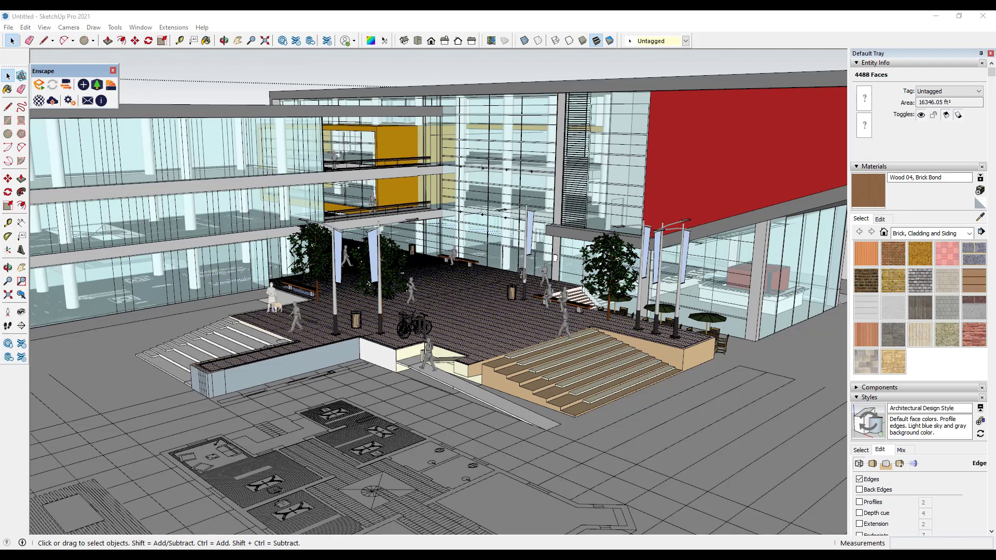
Step: Show the In Model materials and paint the grey overhang face with Wood 04, Brick Bond
left_click(931, 233)
scroll(928, 269, "up", 3)
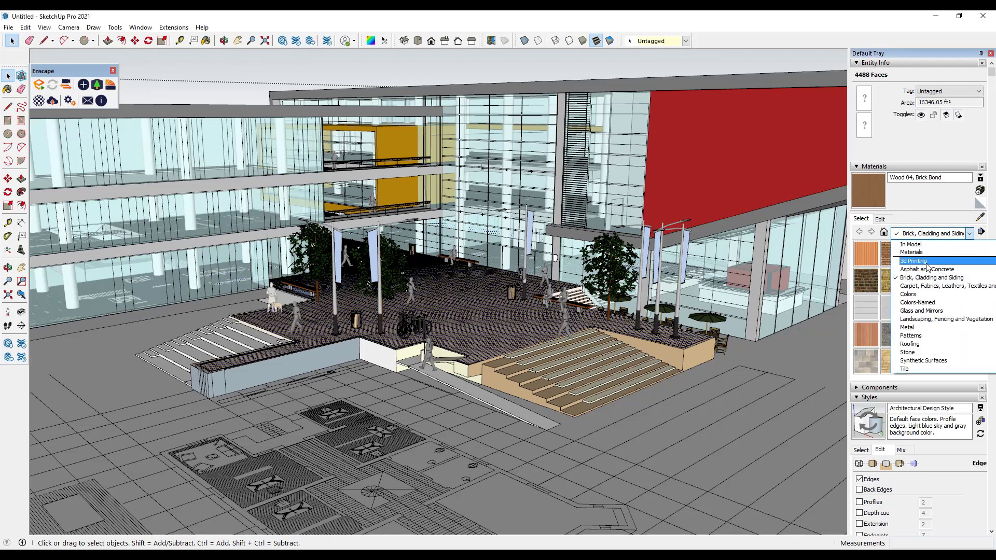
left_click(913, 240)
scroll(939, 312, "down", 5)
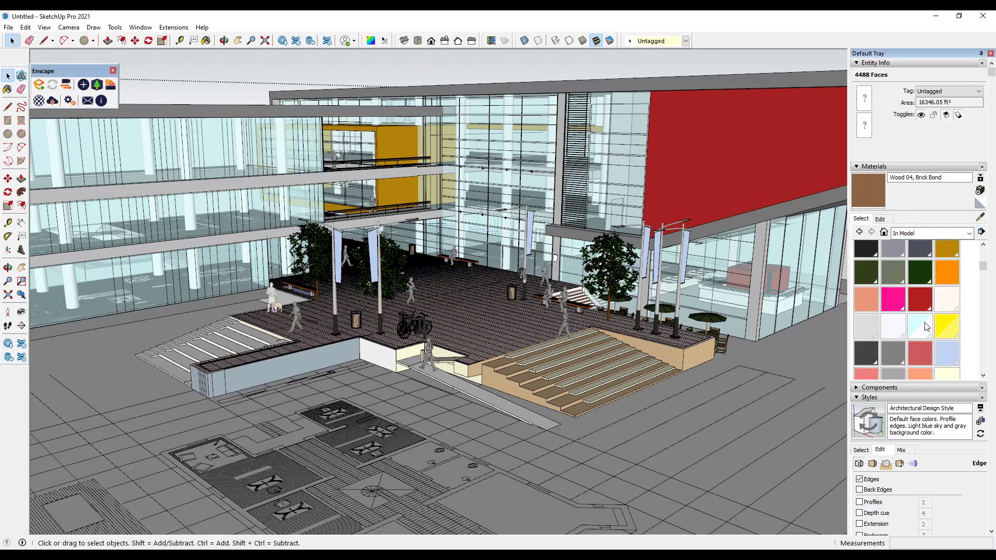
scroll(939, 324, "down", 5)
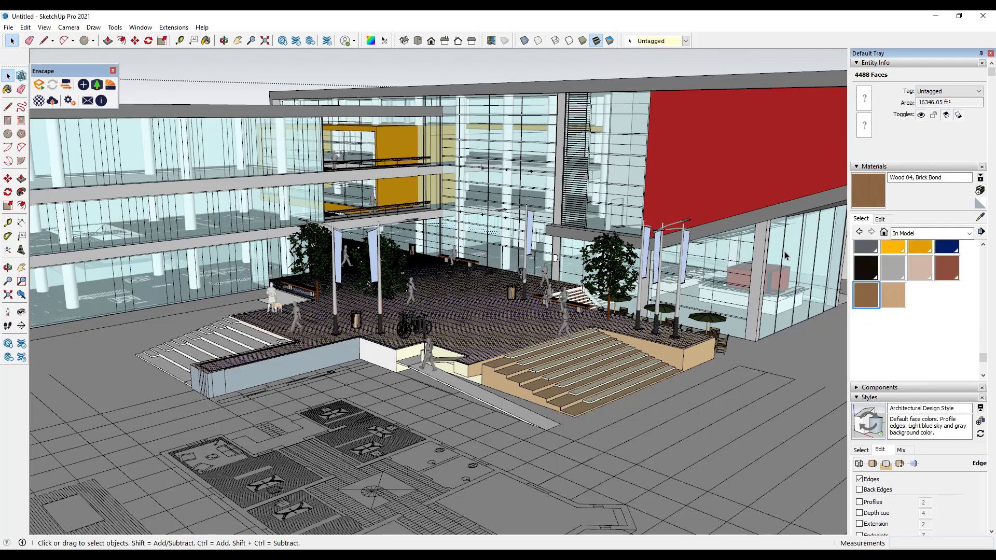
middle_click_drag(757, 256, 561, 210)
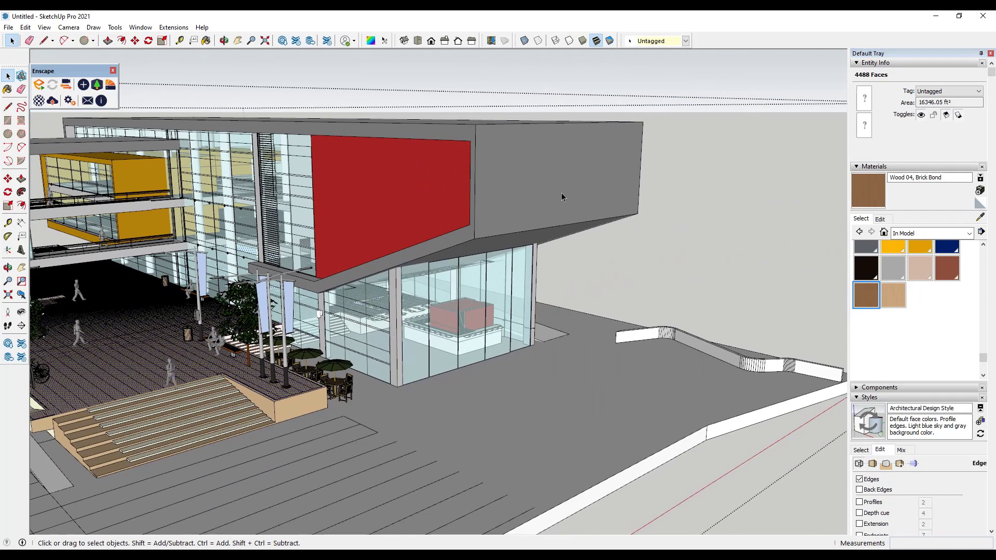
left_click(562, 193)
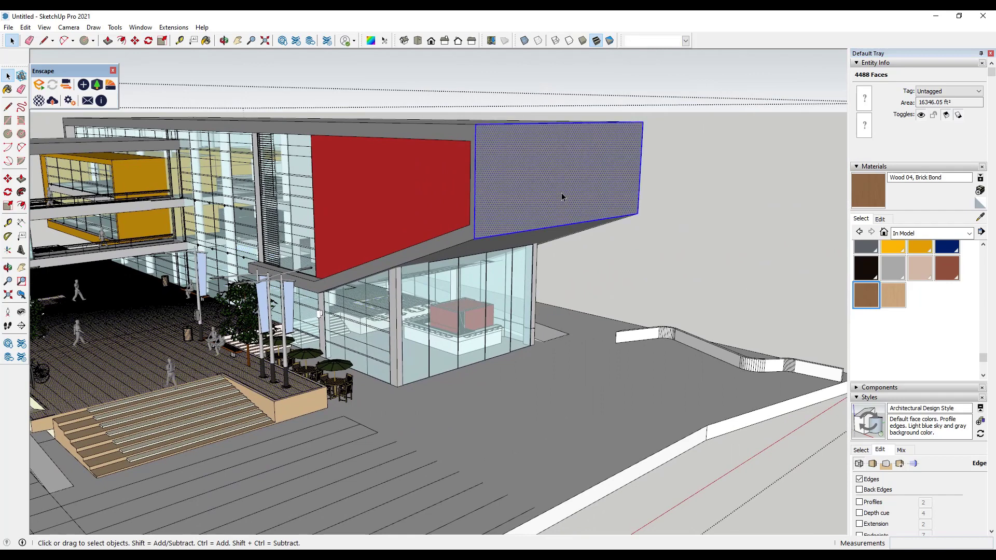
left_click(866, 295)
left_click(595, 174)
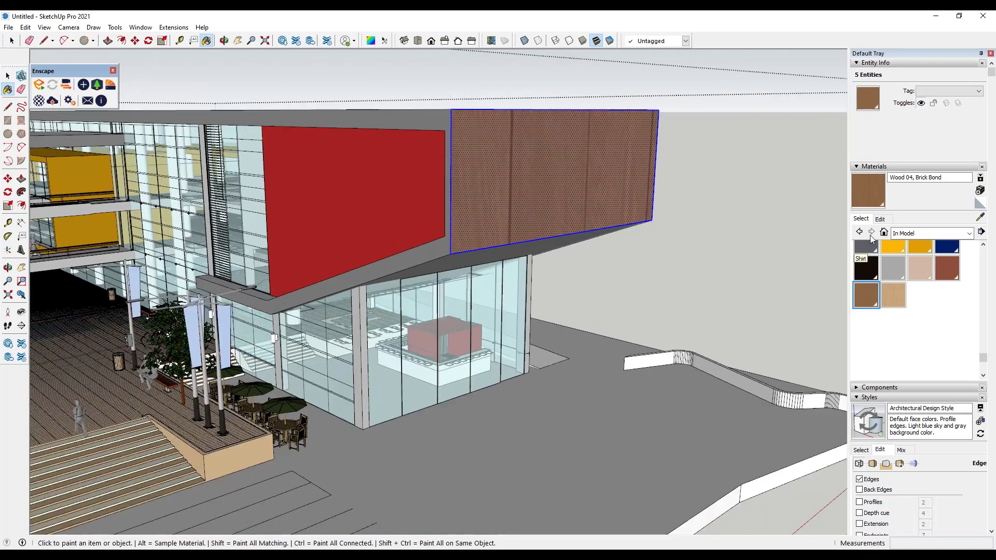
Step: Star Wood 04 in the Enscape library's Wood category and filter the library to Favorites
left_click(881, 219)
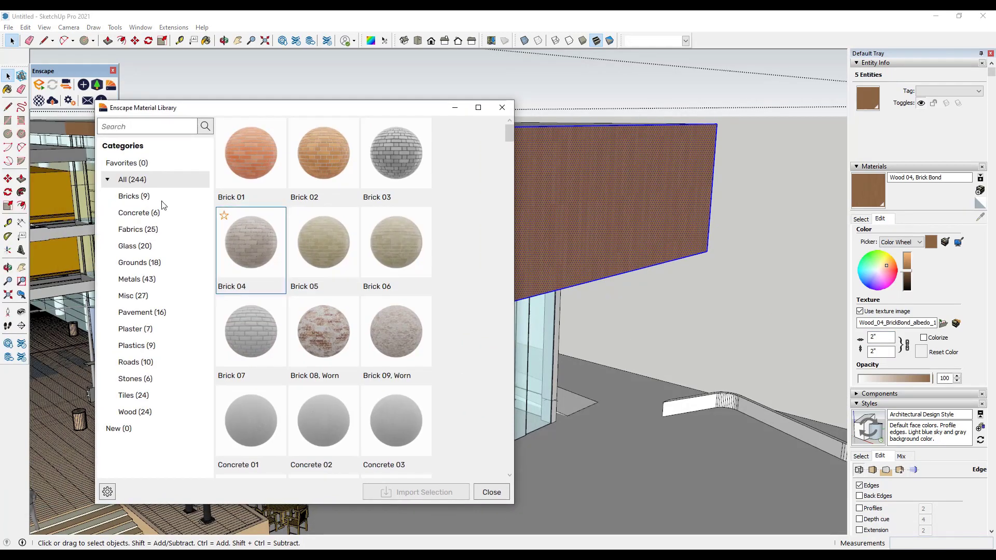
left_click(141, 413)
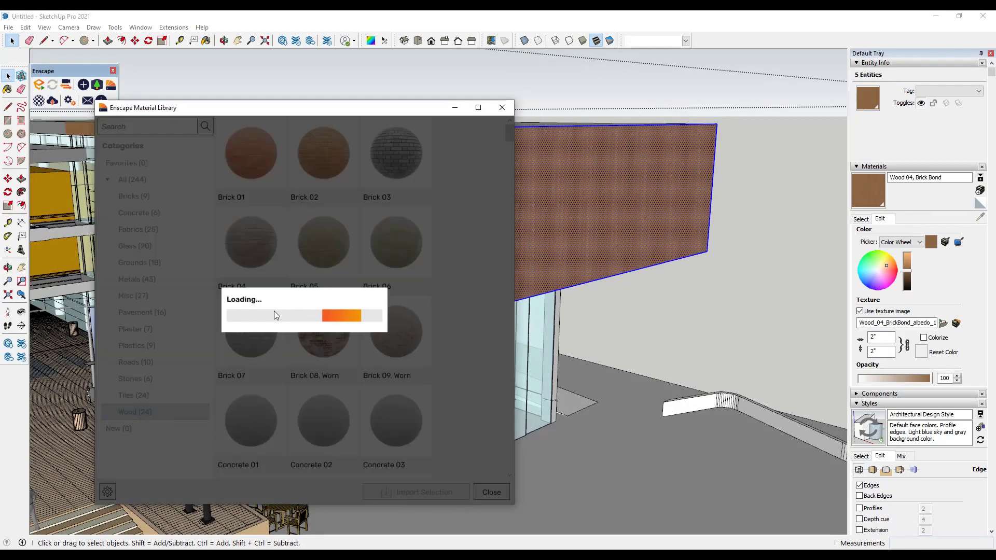
left_click(223, 215)
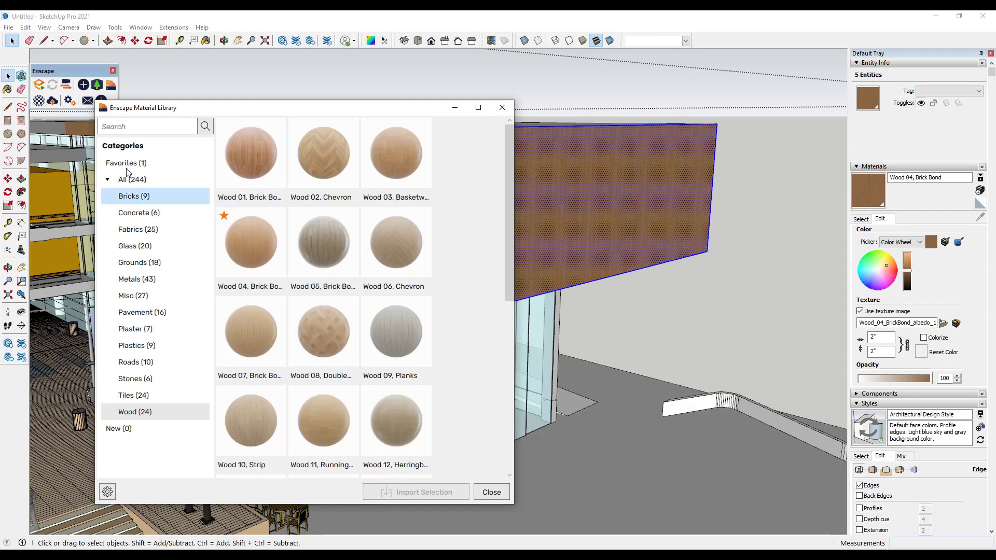
left_click(127, 164)
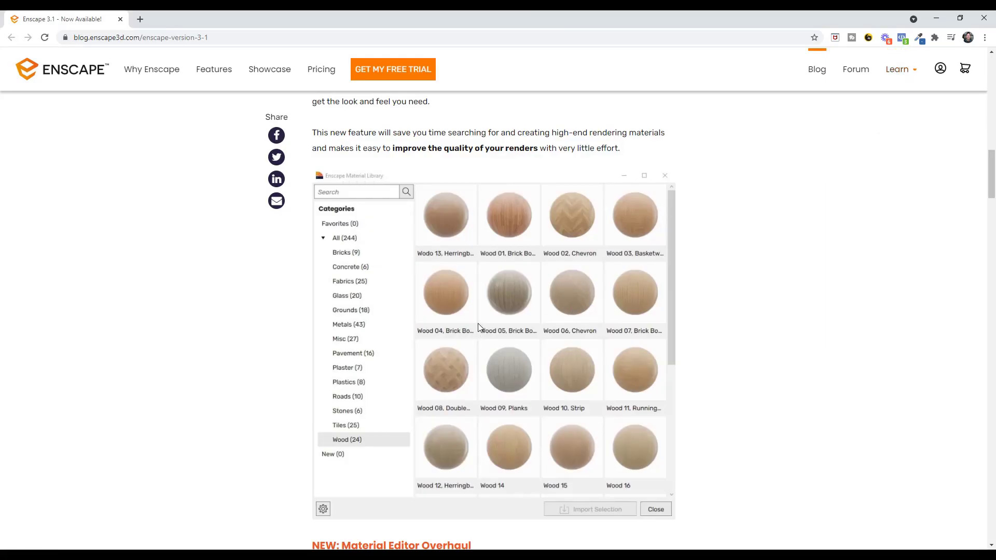
Step: Highlight the blog sentence about importing and exporting material packages, then clear the highlight and scroll on
scroll(511, 310, "down", 8)
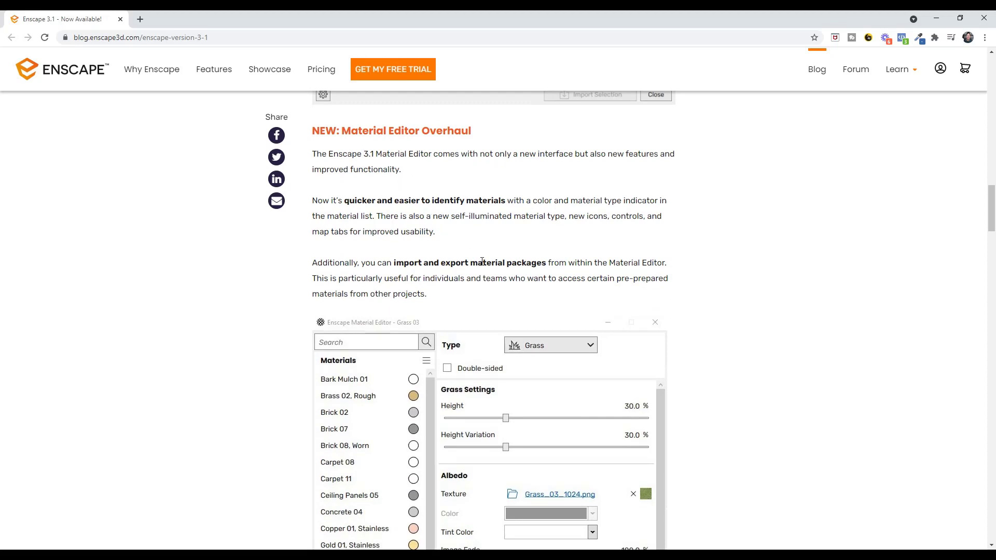
scroll(514, 237, "down", 3)
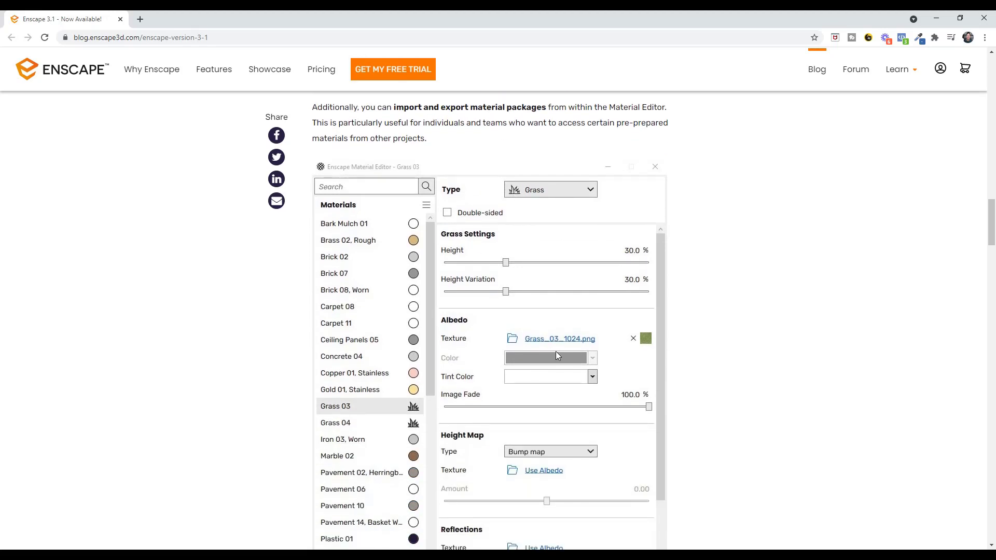
scroll(556, 350, "up", 2)
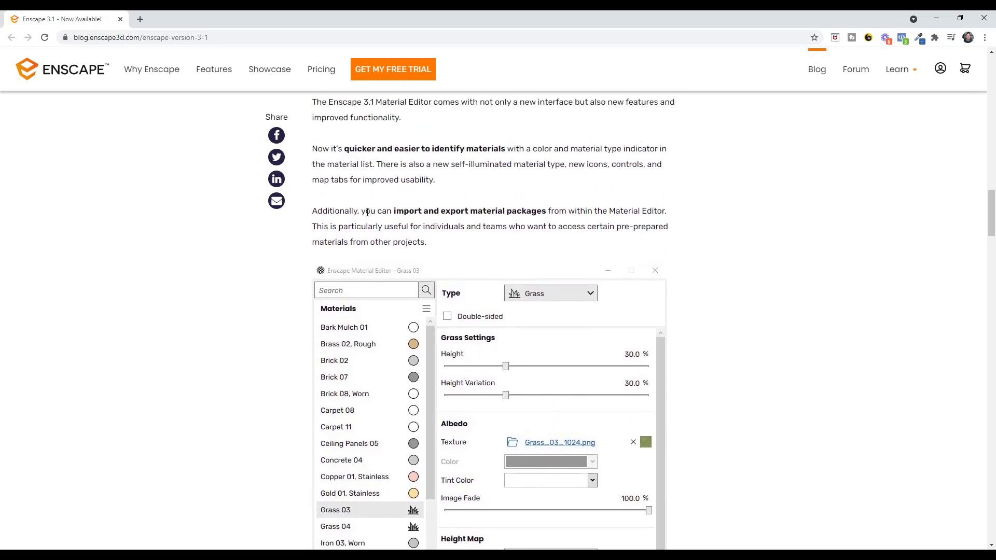
left_click_drag(362, 212, 550, 214)
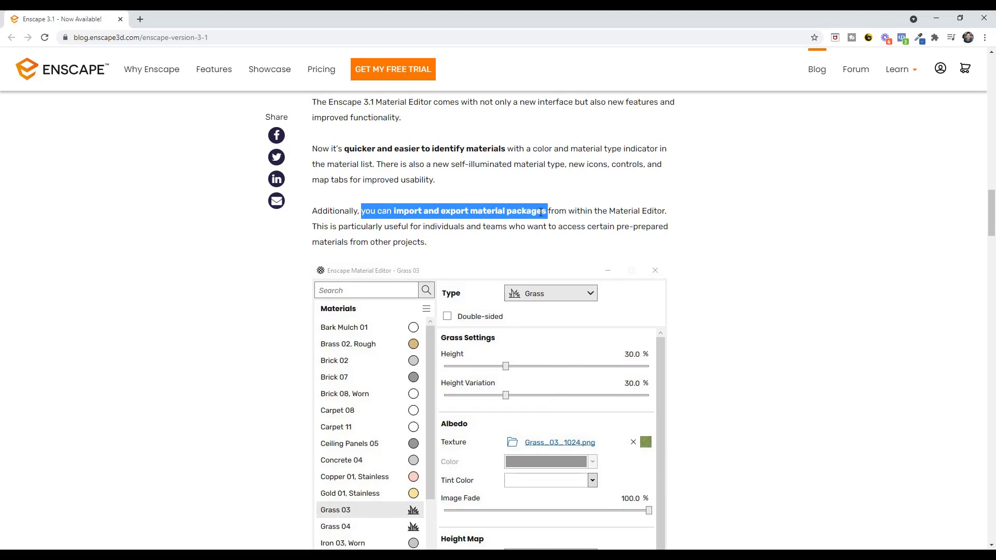
left_click(540, 212)
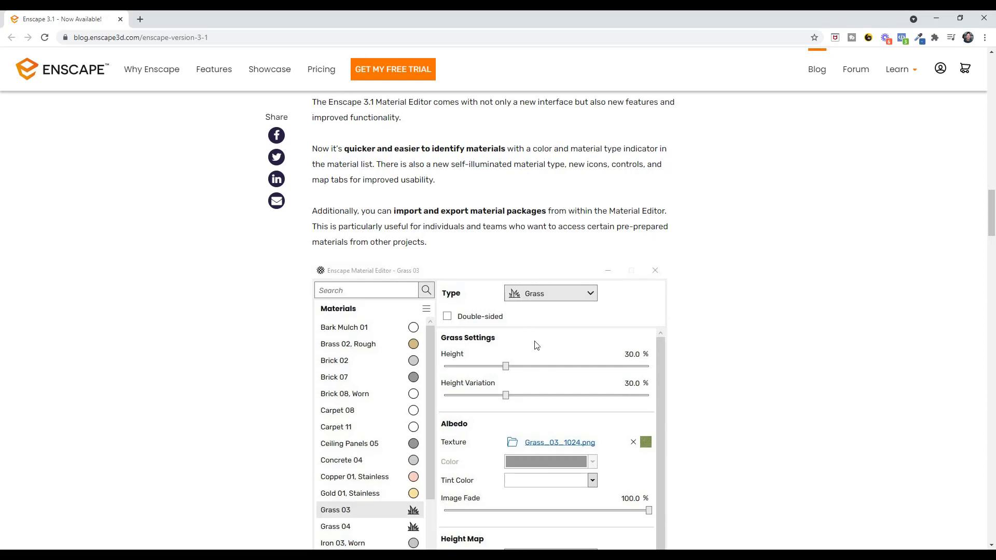
scroll(540, 345, "down", 1)
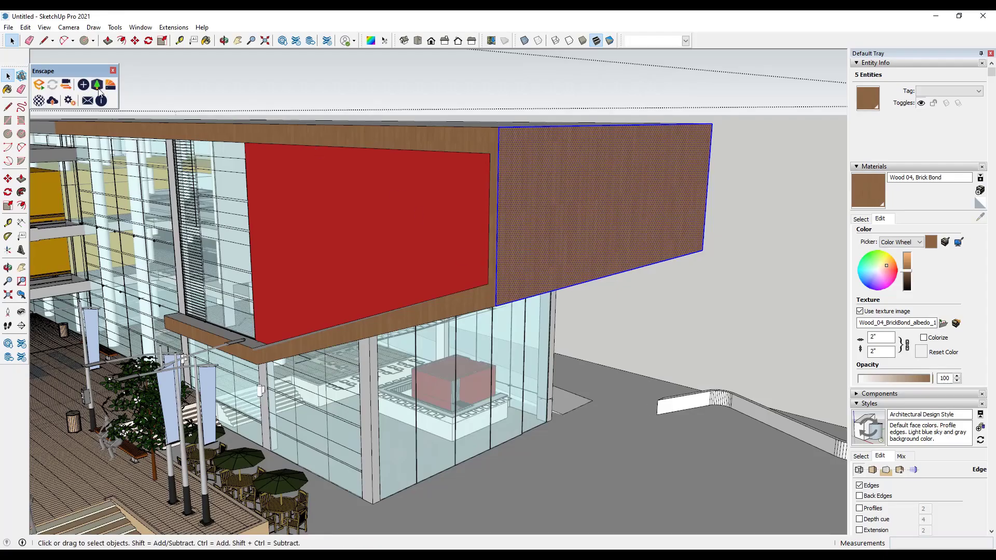
Step: Open the Enscape Material Editor for Wood 04, Brick Bond and move its window aside
left_click(36, 102)
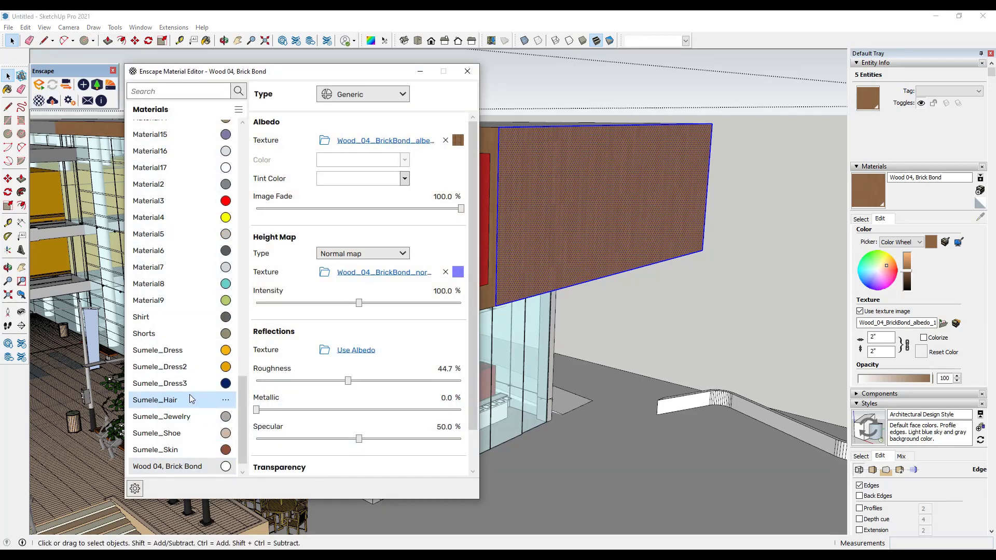
scroll(191, 397, "up", 10)
scroll(191, 392, "up", 20)
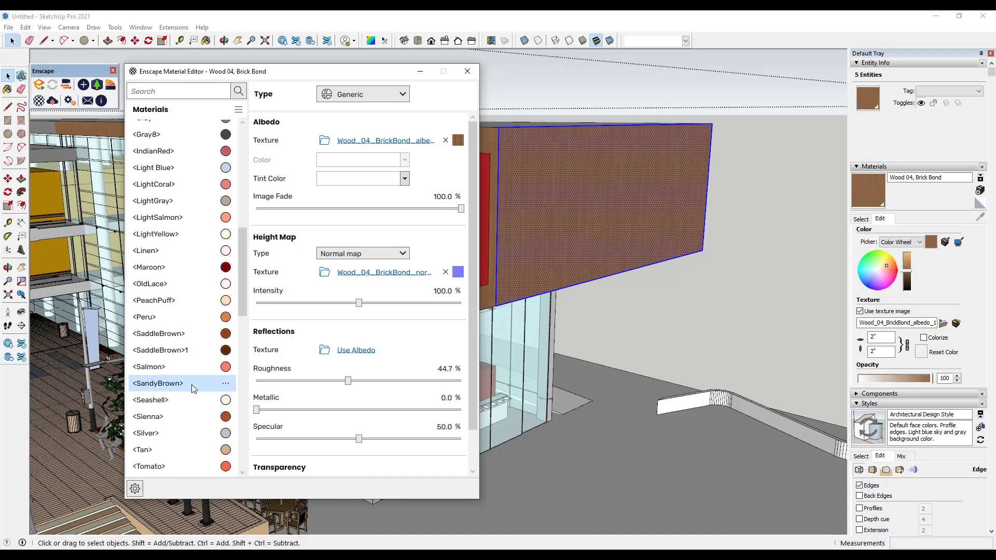
left_click_drag(245, 164, 150, 453)
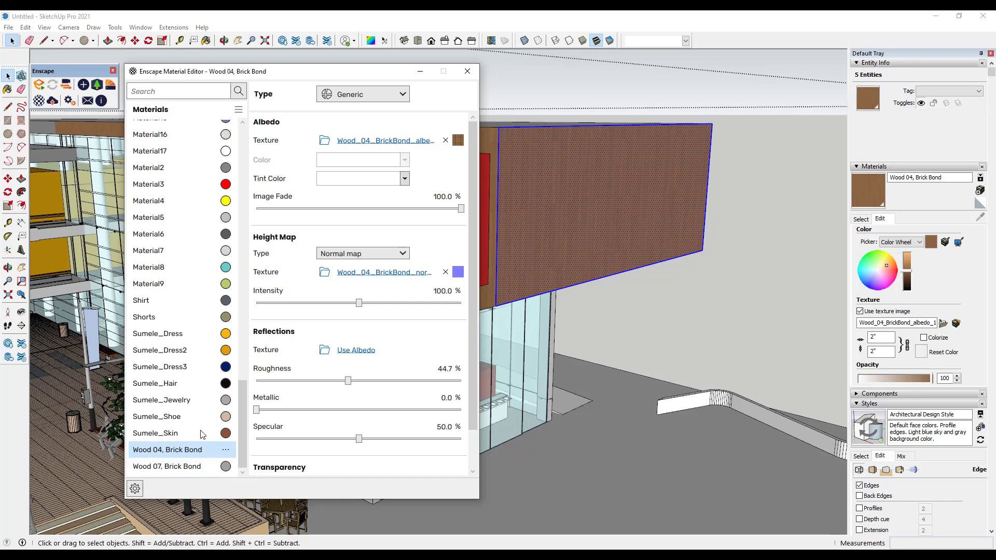
left_click_drag(308, 79, 223, 93)
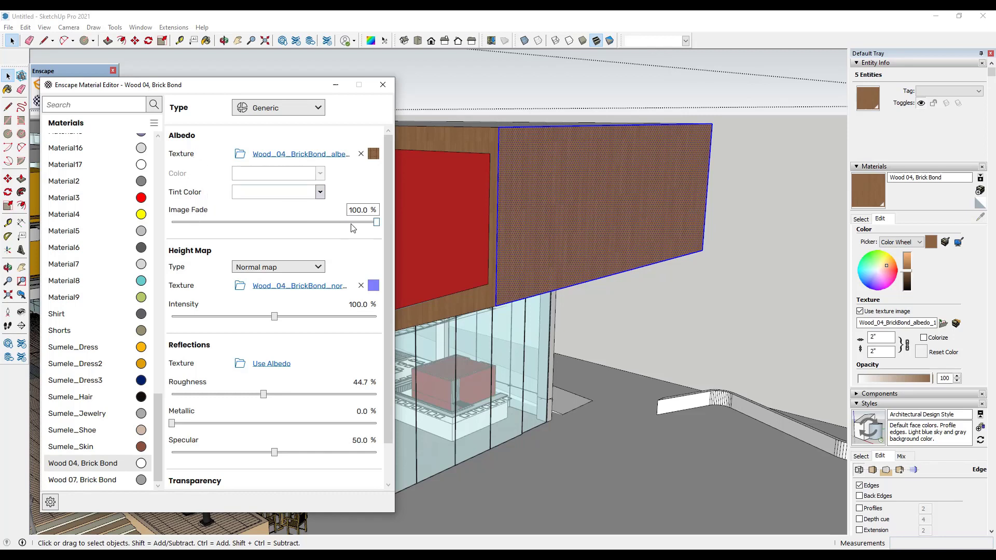
Step: Review the Height Map Type and material Type dropdowns, keeping Normal map and Generic
scroll(337, 231, "down", 1)
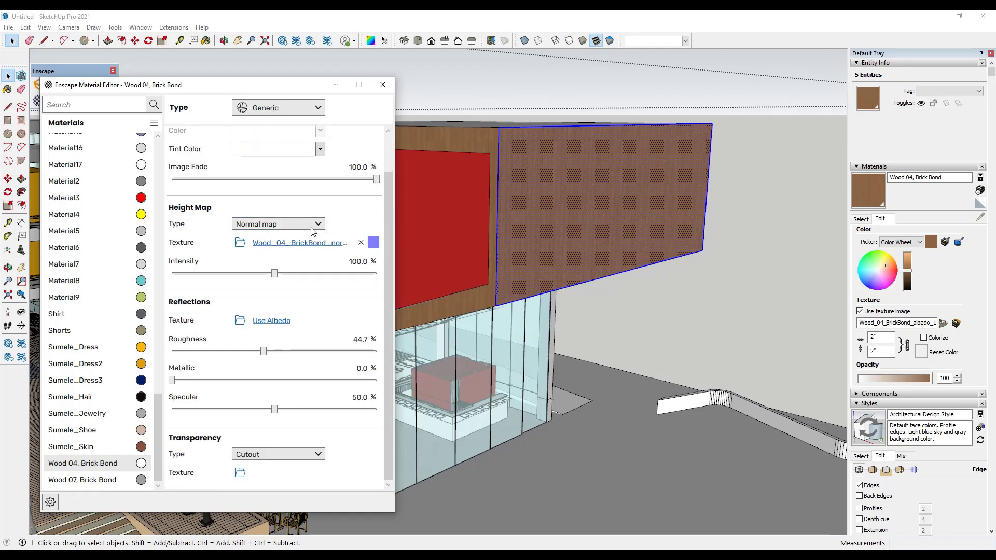
left_click(265, 226)
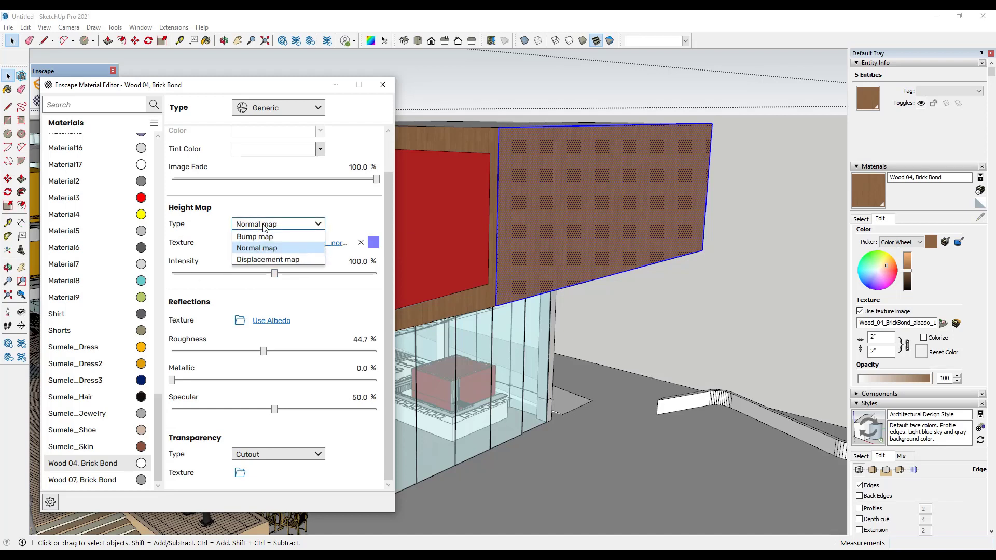
left_click(266, 227)
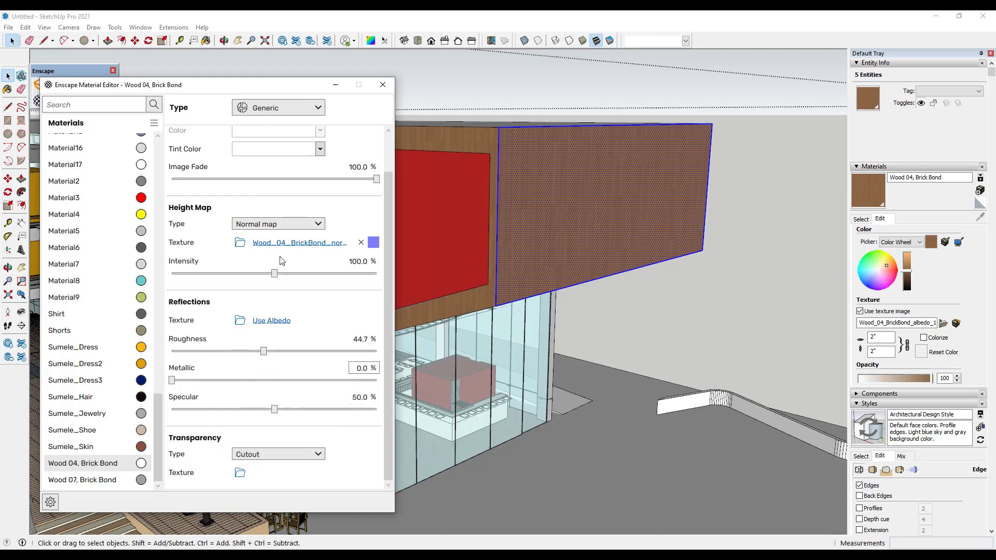
left_click(275, 108)
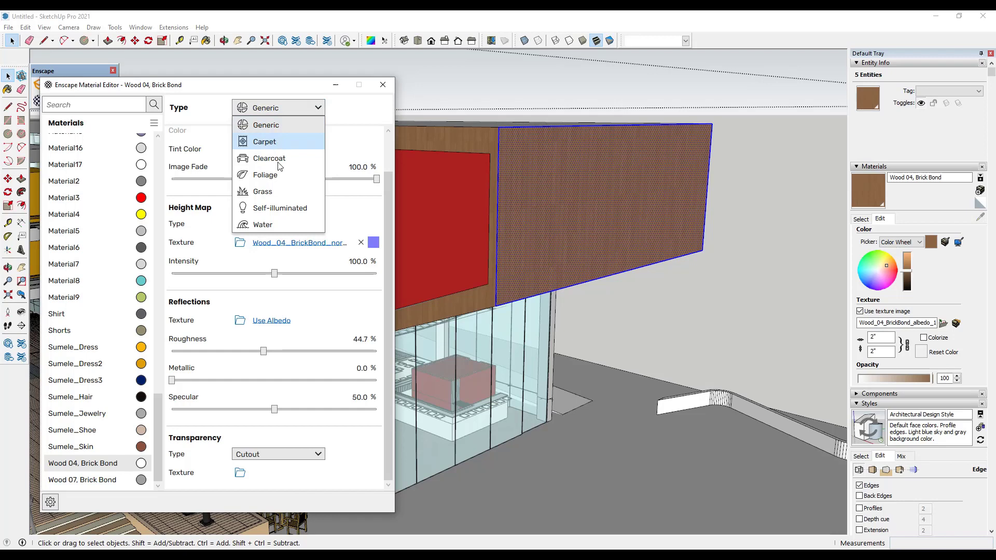
left_click(384, 88)
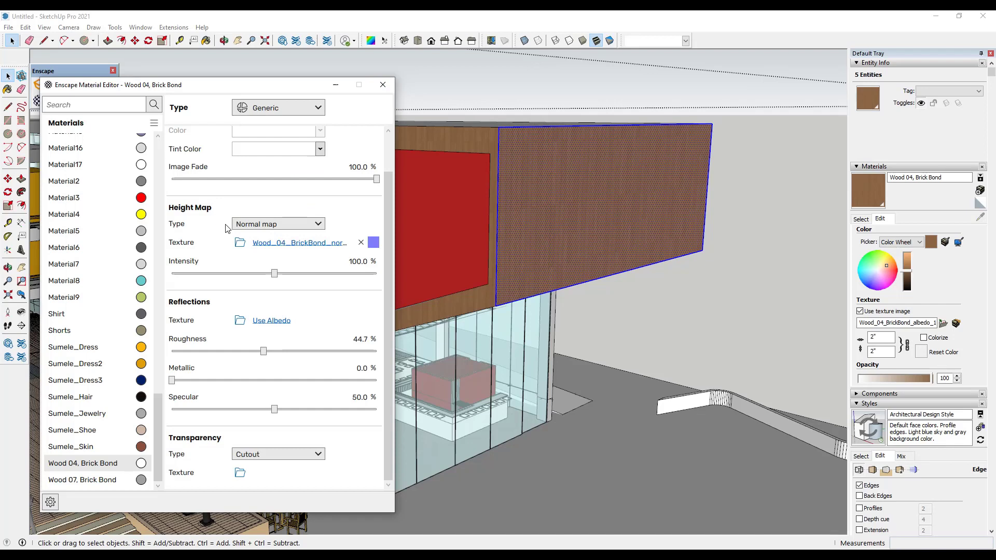
scroll(224, 230, "up", 2)
scroll(216, 196, "down", 2)
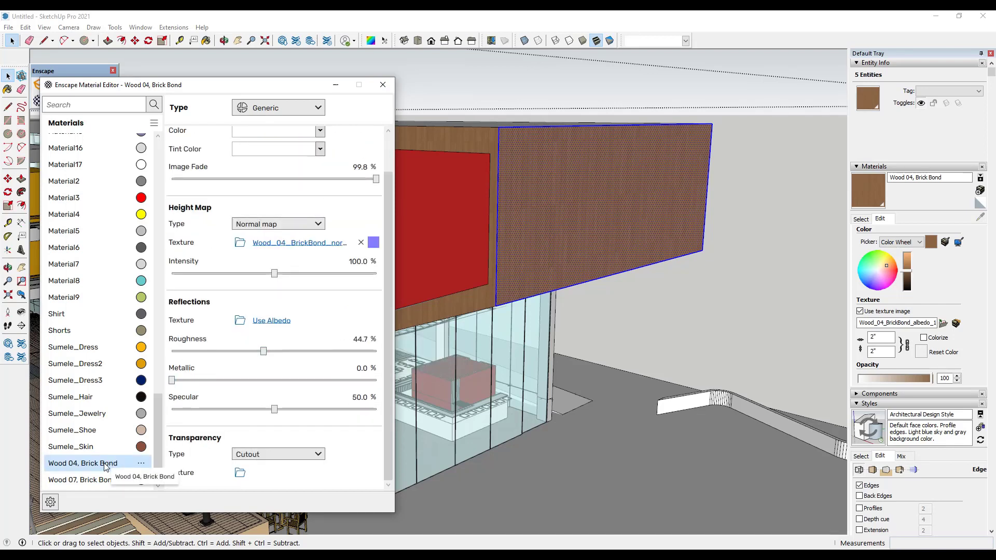
Step: Export Wood 04, Brick Bond as a material package, then check and dismiss the material import options
left_click(142, 465)
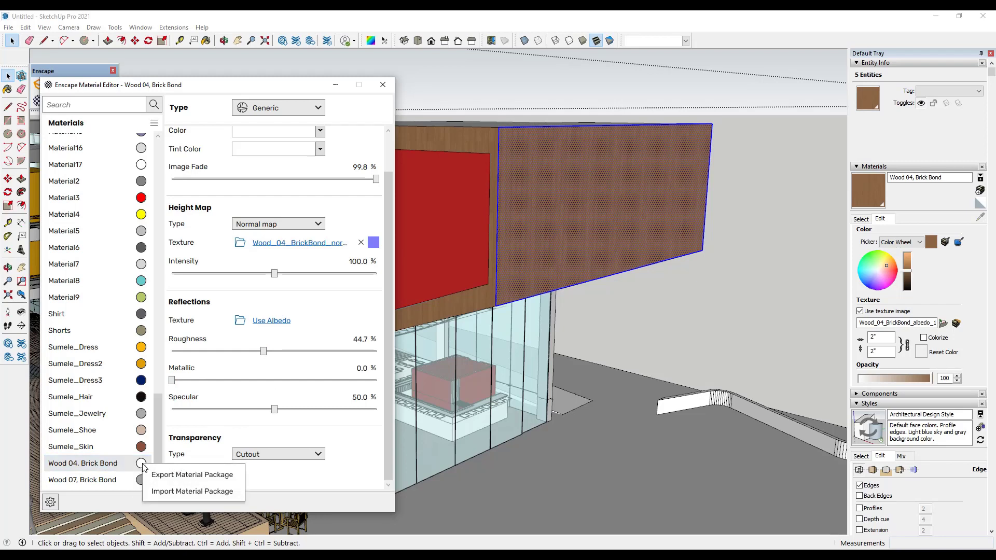
left_click(169, 475)
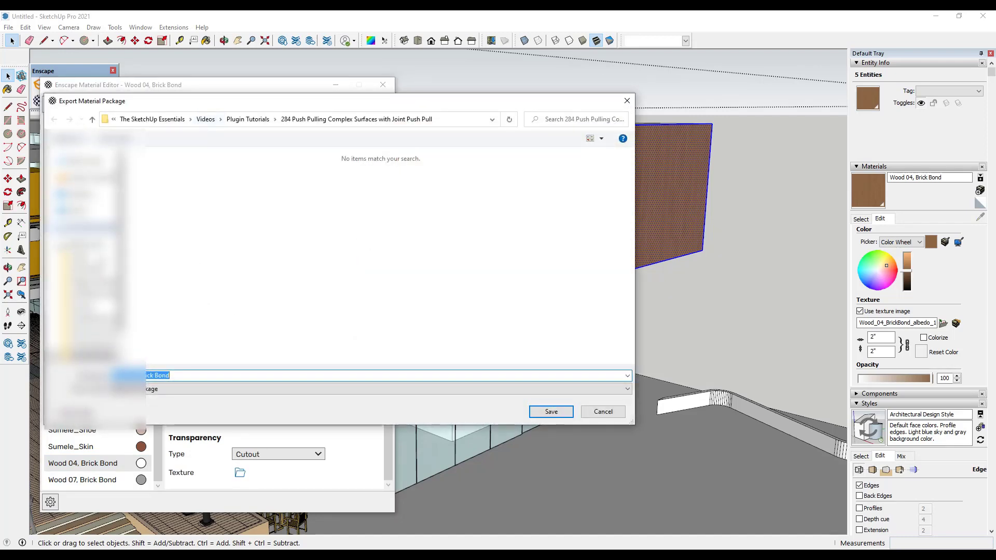
left_click(550, 413)
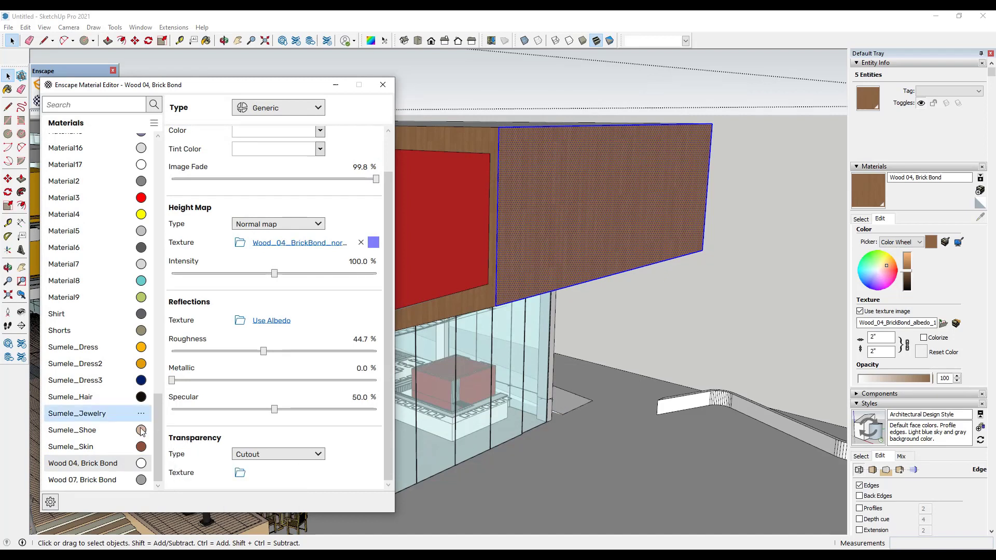
left_click(153, 123)
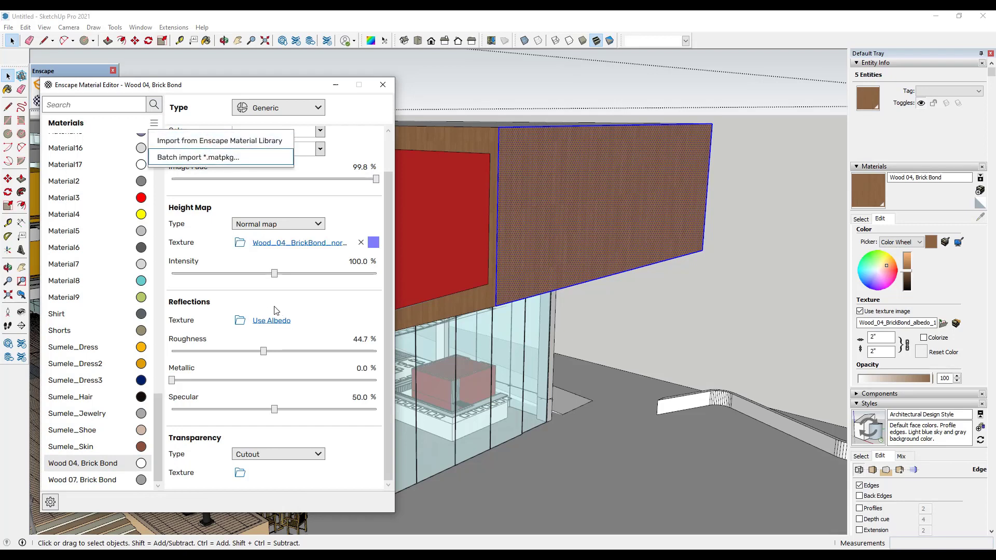
left_click(346, 176)
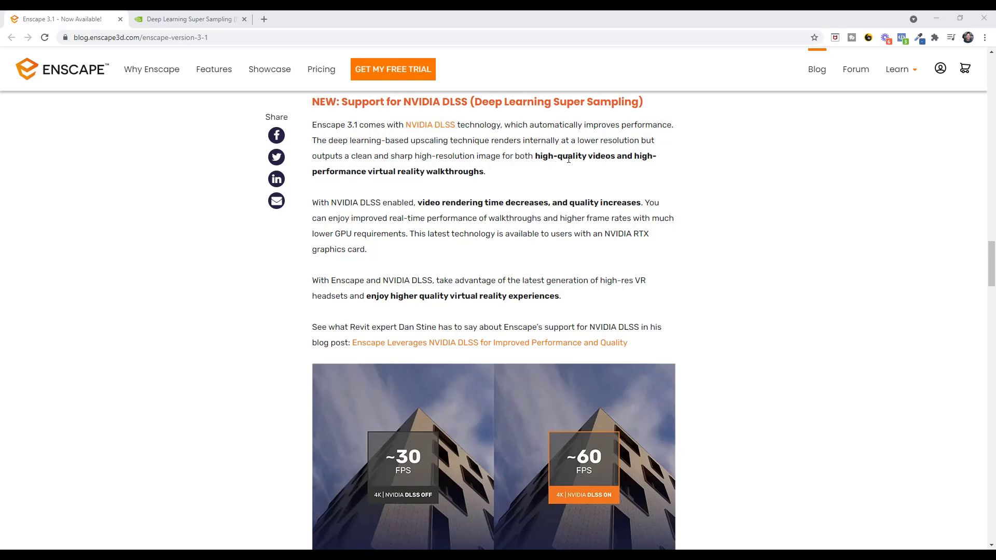
Step: Scroll through the blog's NEW: Support for NVIDIA DLSS section
scroll(626, 238, "down", 2)
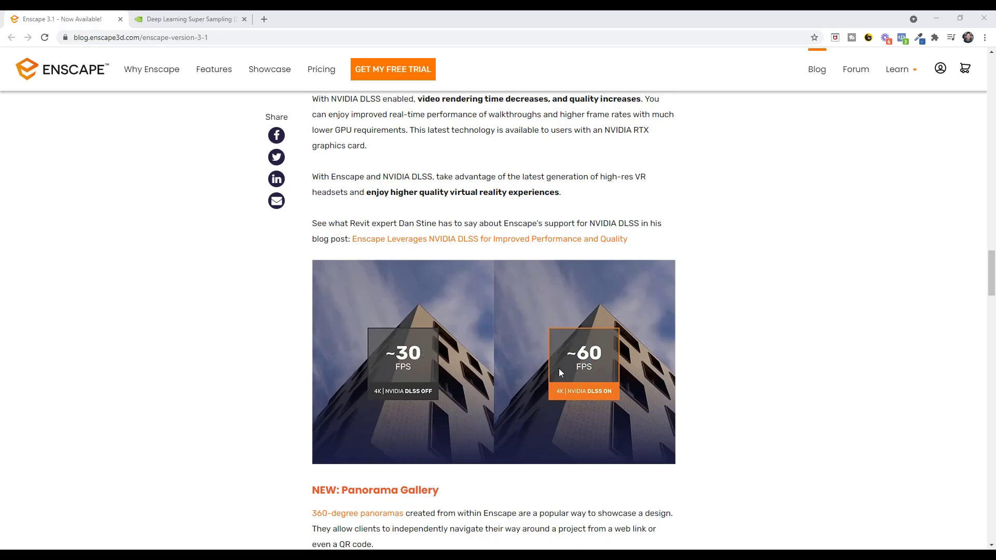
Step: Read through NVIDIA's DLSS page, including the RTX 30 series cards, then return to the Enscape 3.1 article
left_click(197, 19)
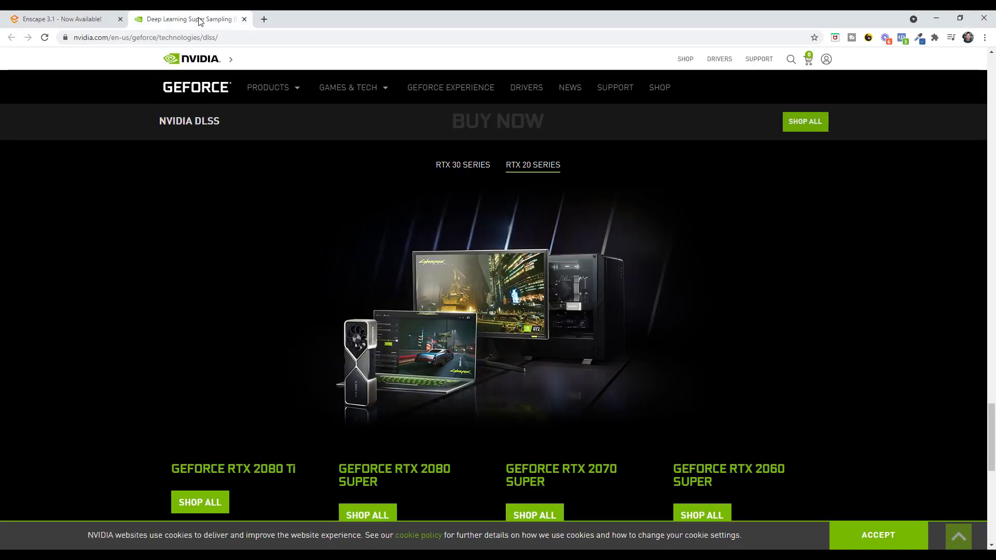
scroll(258, 250, "up", 9)
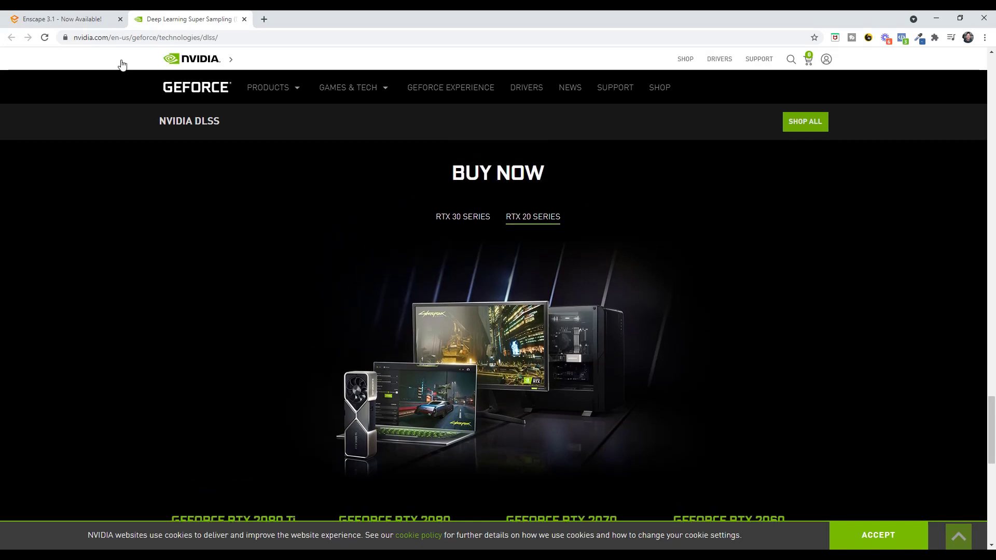
scroll(555, 249, "down", 8)
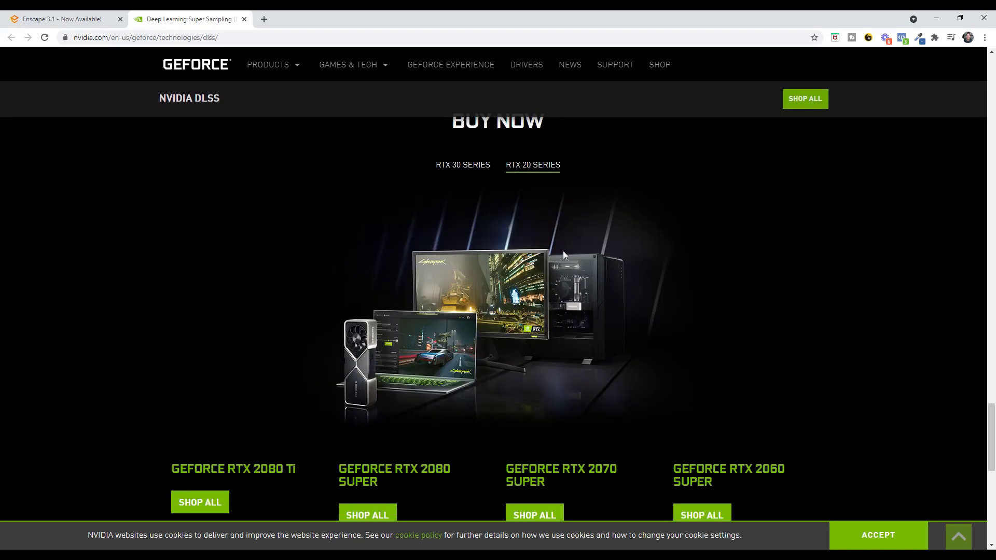
scroll(602, 376, "down", 3)
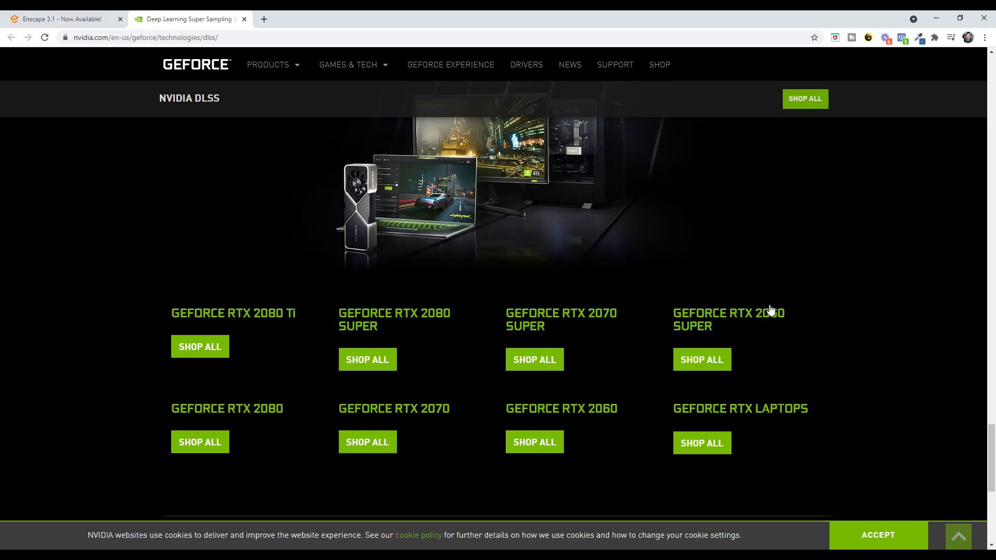
scroll(776, 323, "up", 5)
left_click(472, 272)
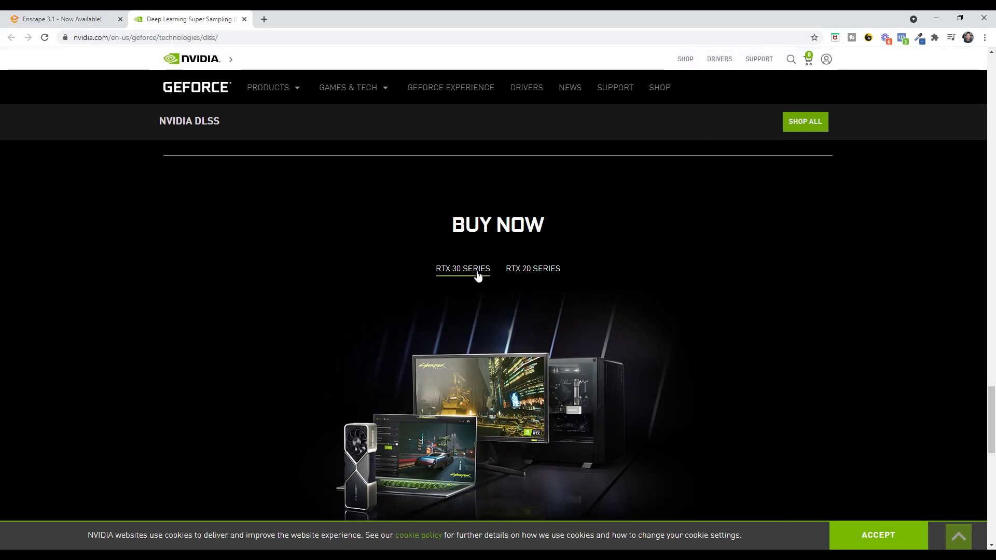
scroll(498, 279, "down", 5)
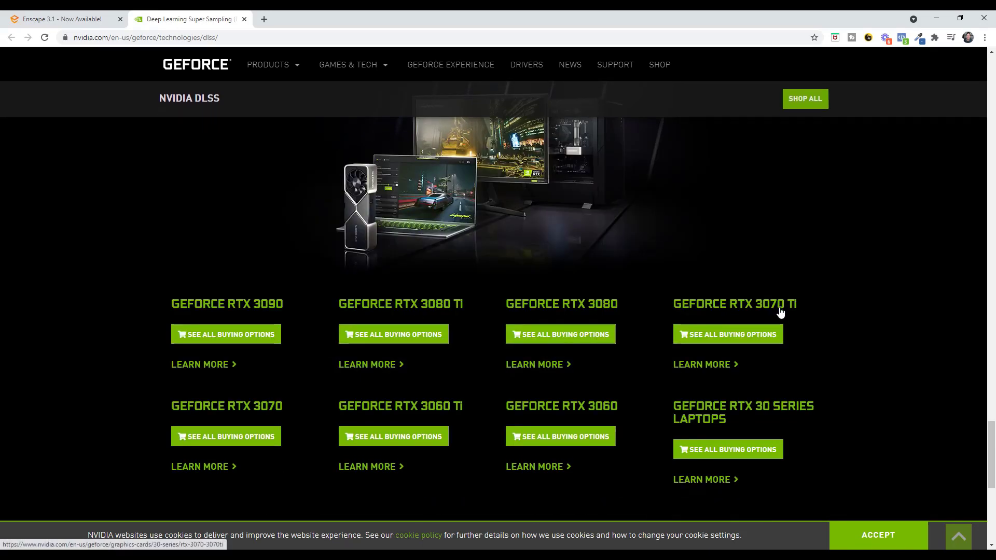
scroll(770, 328, "up", 4)
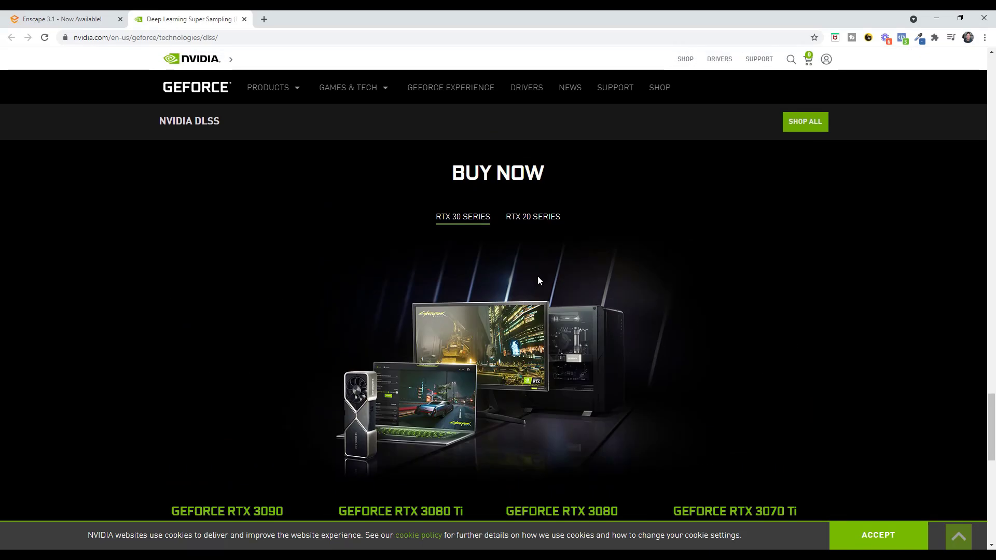
scroll(485, 308, "up", 18)
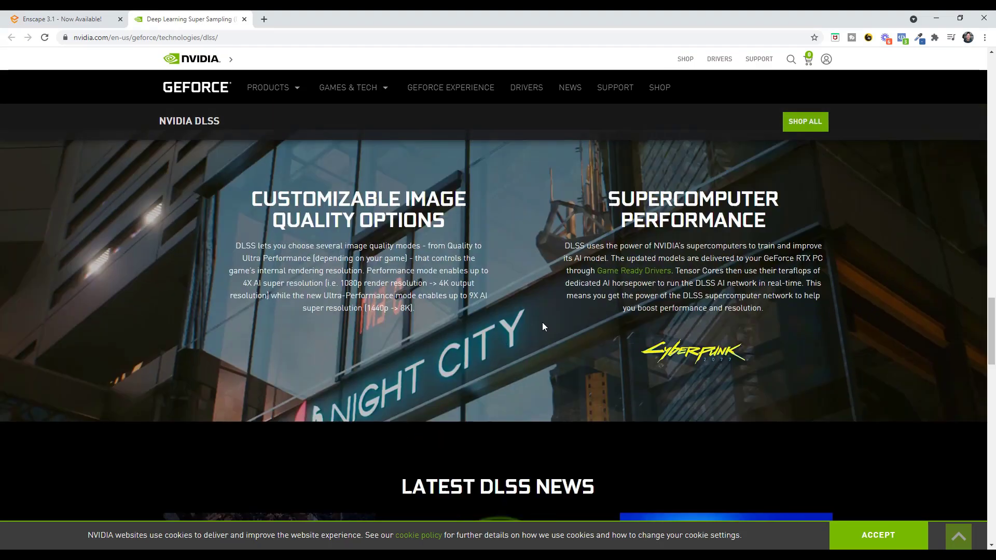
scroll(535, 316, "up", 15)
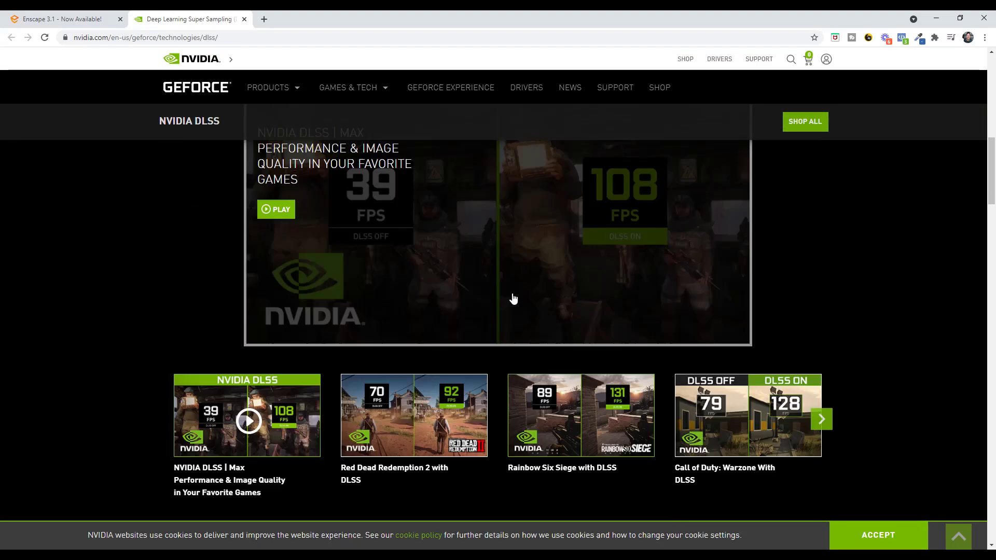
scroll(507, 318, "down", 2)
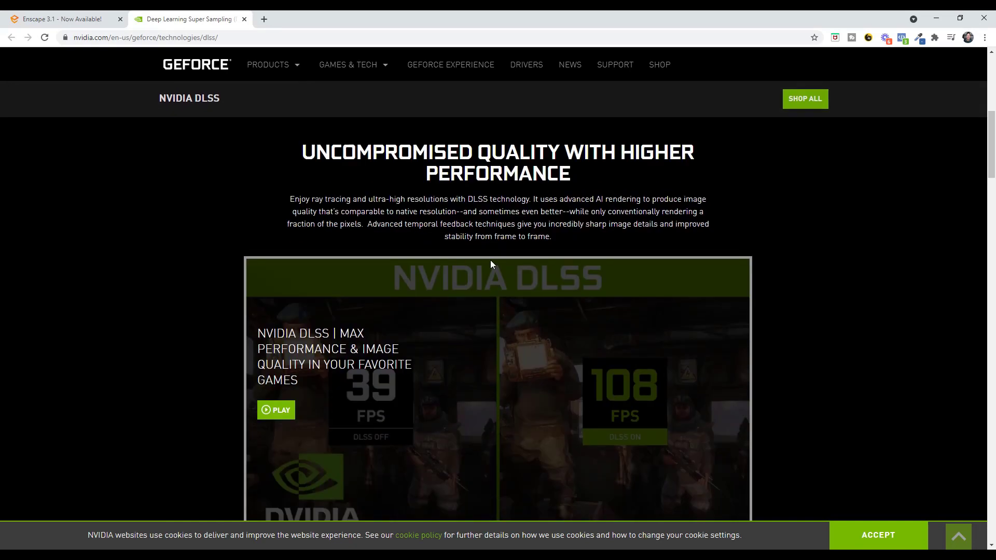
key("ctrl+Tab")
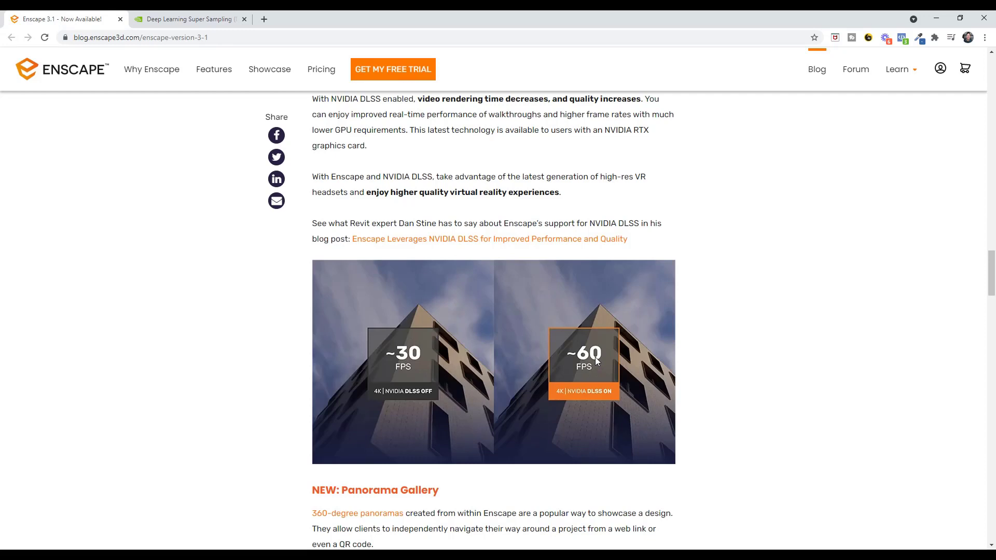
Step: In SketchUp, review Enscape's General Settings Rendering page, where the NVIDIA DLSS option is unavailable
key("alt+Tab")
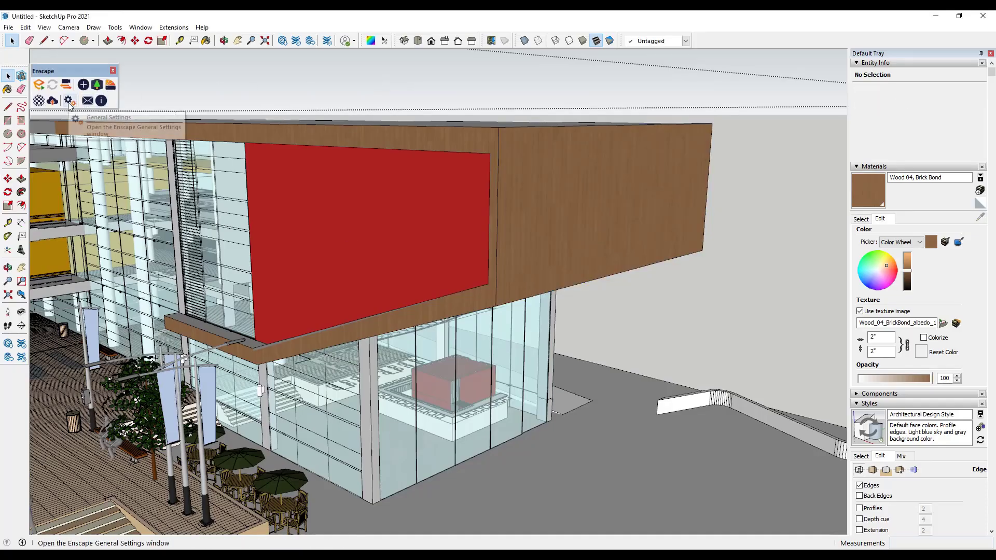
left_click(70, 102)
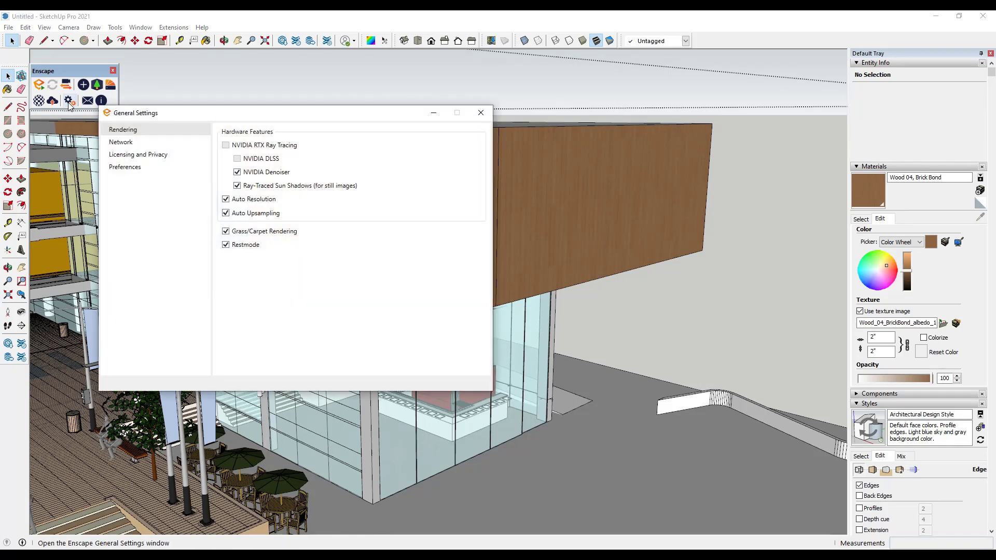
mouse_move(232, 148)
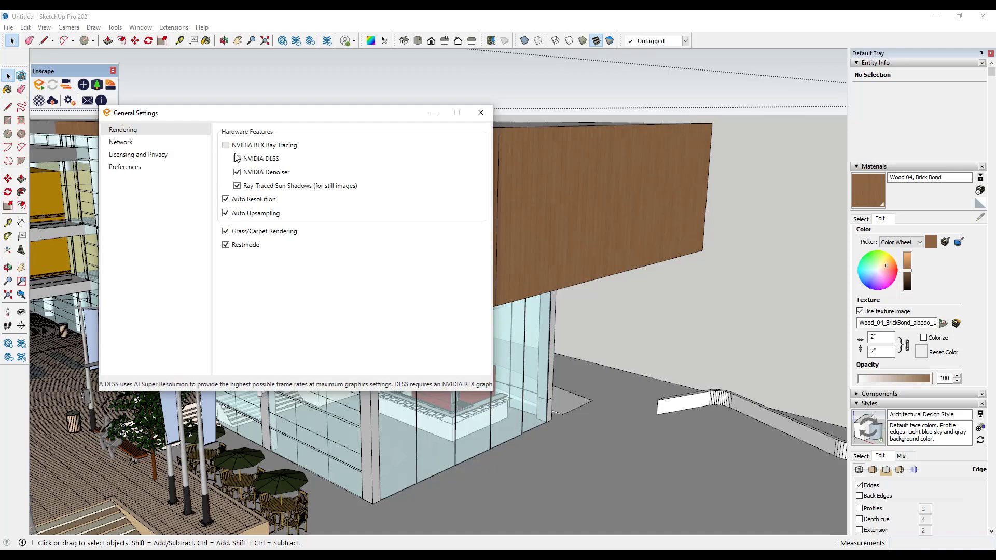
mouse_move(254, 176)
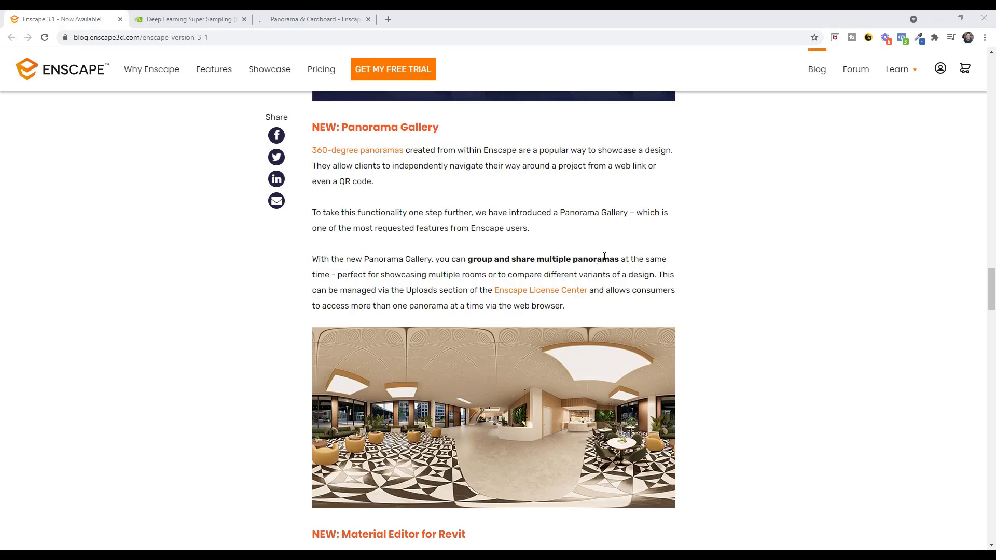
Step: Open the 360-degree panoramas guide from the Panorama Gallery section, then scroll the blog to Material Editor for Revit
left_click_drag(338, 275, 654, 275)
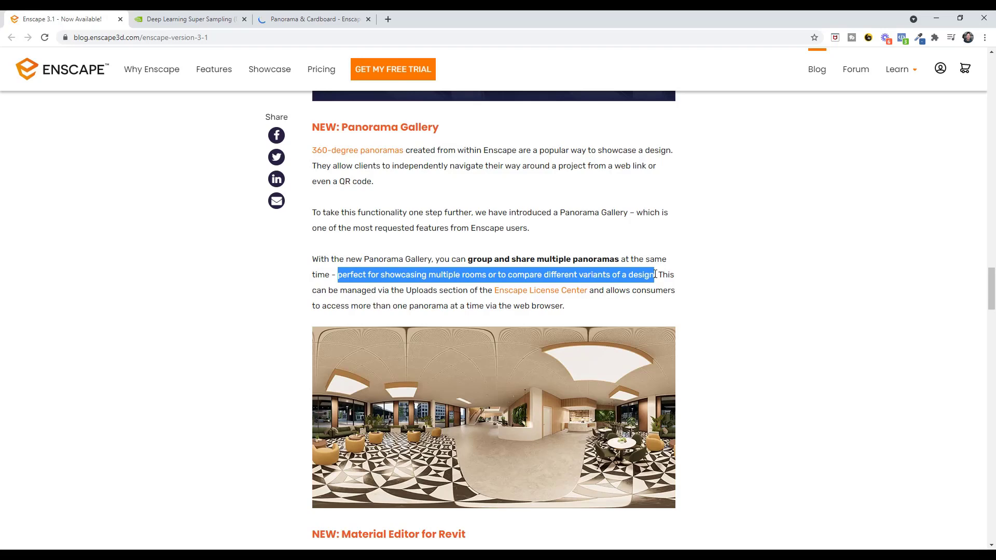
left_click(367, 152)
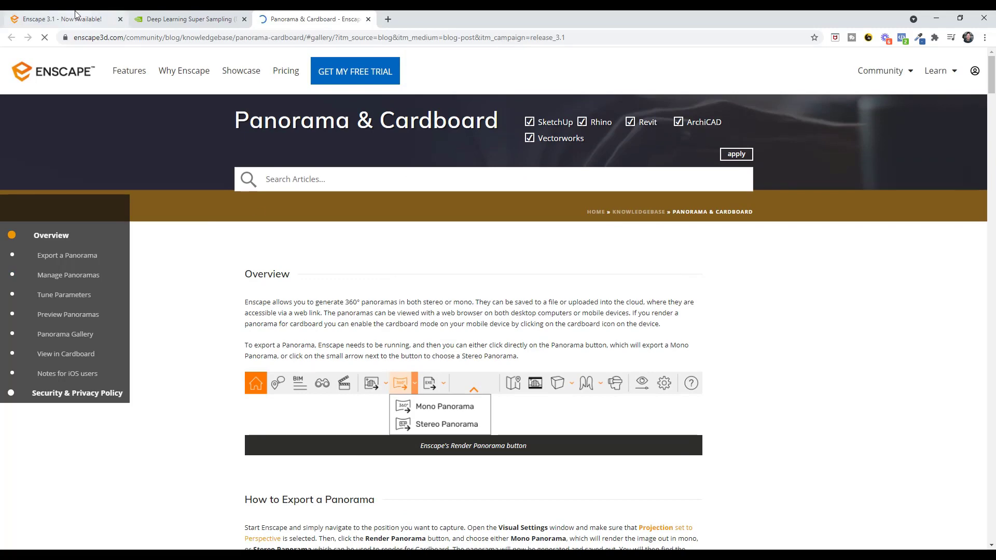
left_click(62, 19)
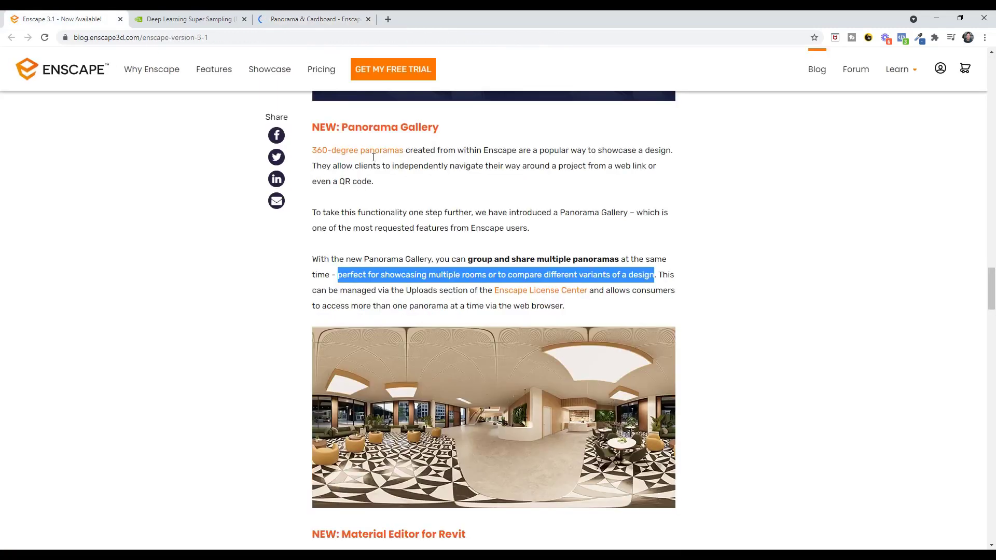
left_click(369, 152)
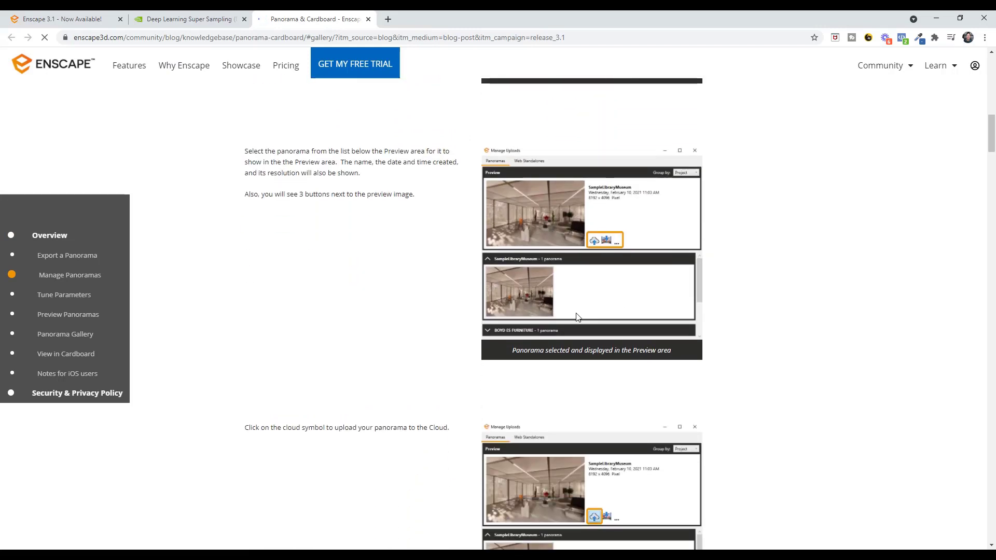
left_click(54, 19)
scroll(281, 233, "down", 7)
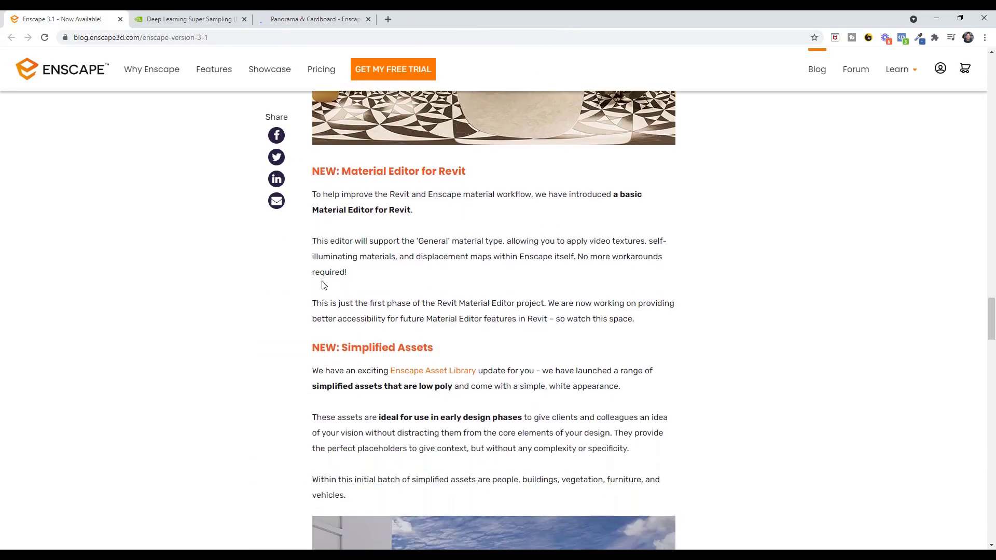
Step: Scroll the Enscape blog post down to its NEW: Simplified Assets section
scroll(322, 285, "down", 1)
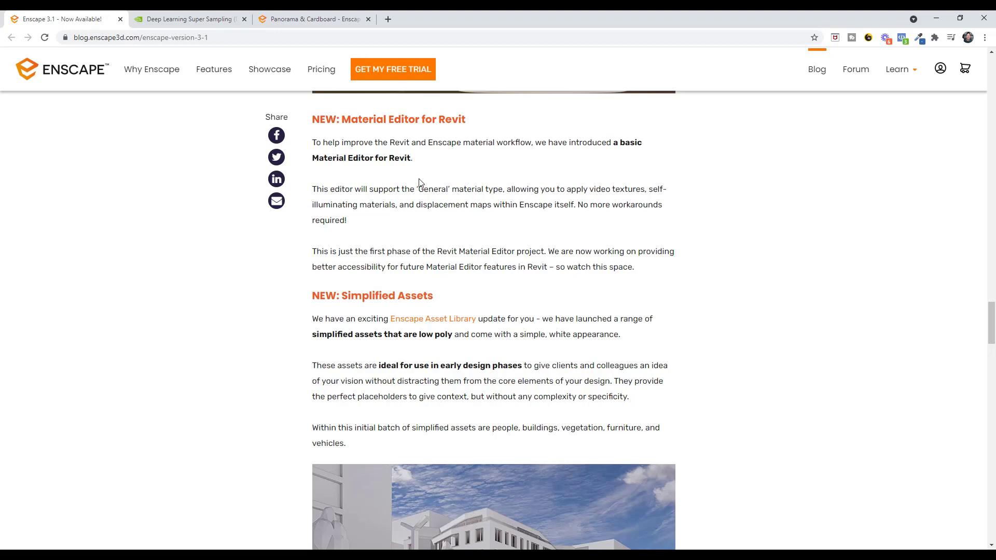
scroll(423, 171, "down", 1)
scroll(423, 175, "down", 2)
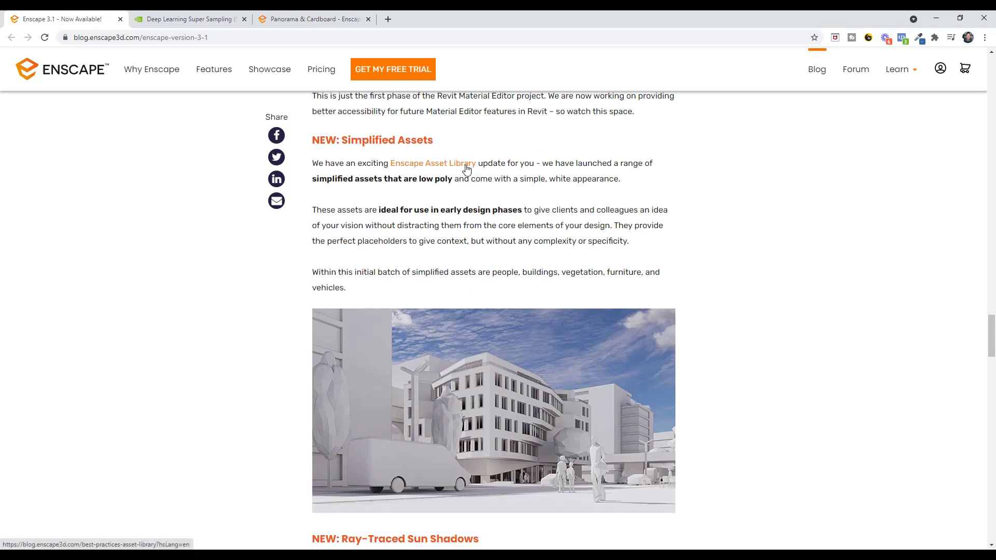
scroll(500, 236, "down", 1)
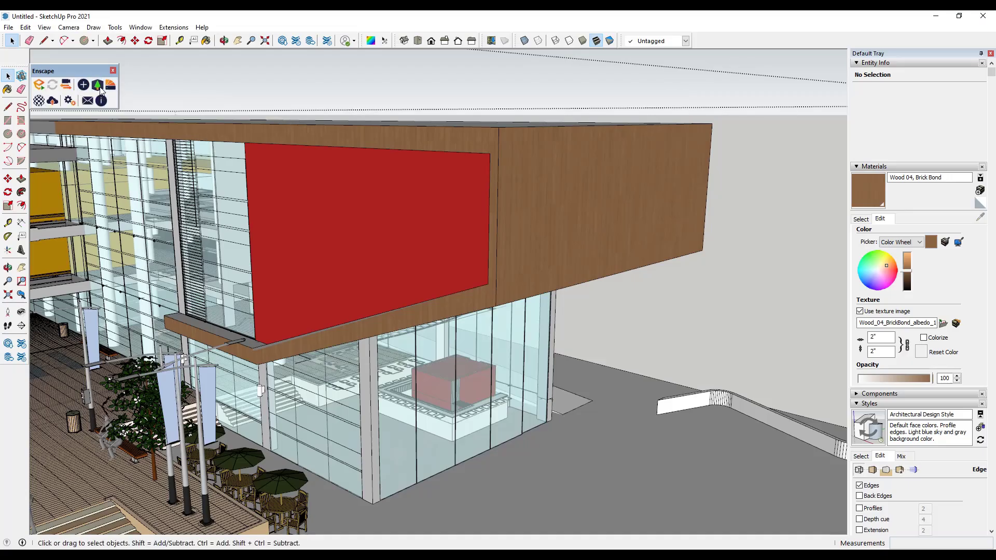
Step: Filter the Enscape Asset Library to Simplified assets and move the library panel aside
left_click(100, 88)
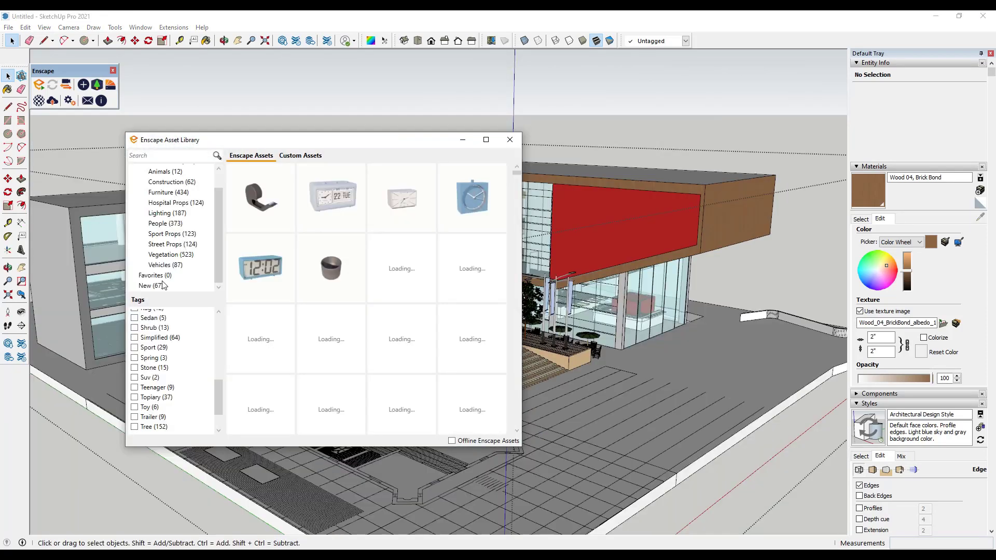
left_click(164, 340)
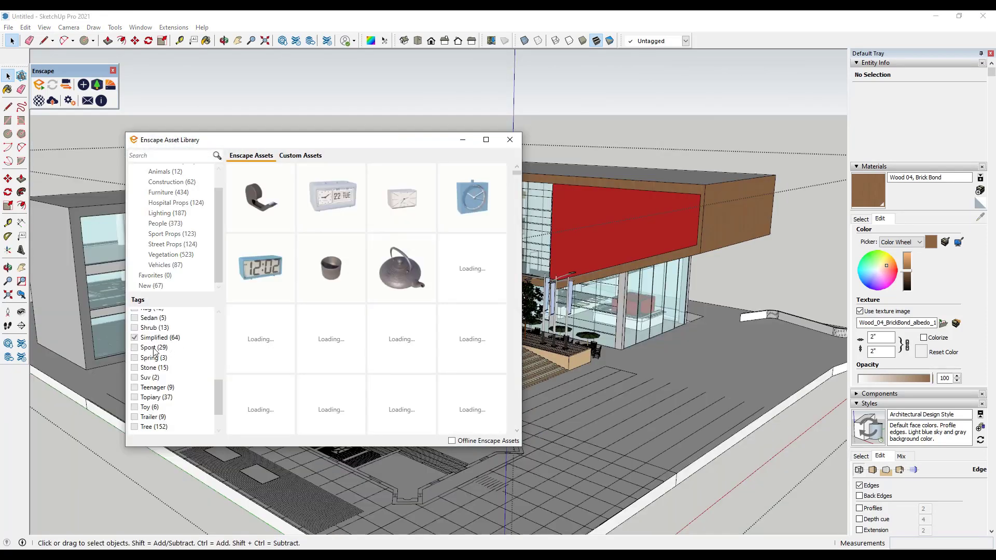
left_click_drag(291, 140, 199, 70)
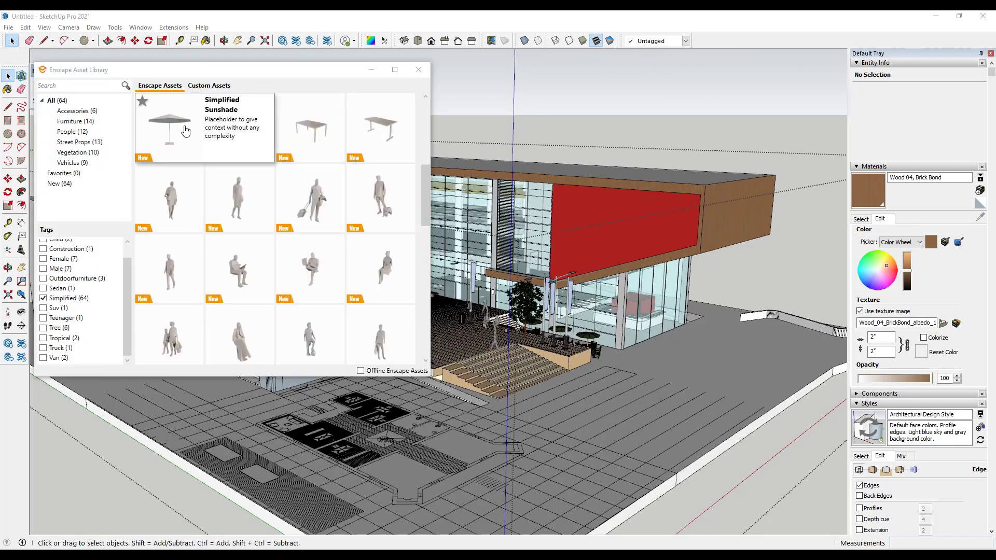
mouse_move(247, 208)
scroll(280, 216, "up", 3)
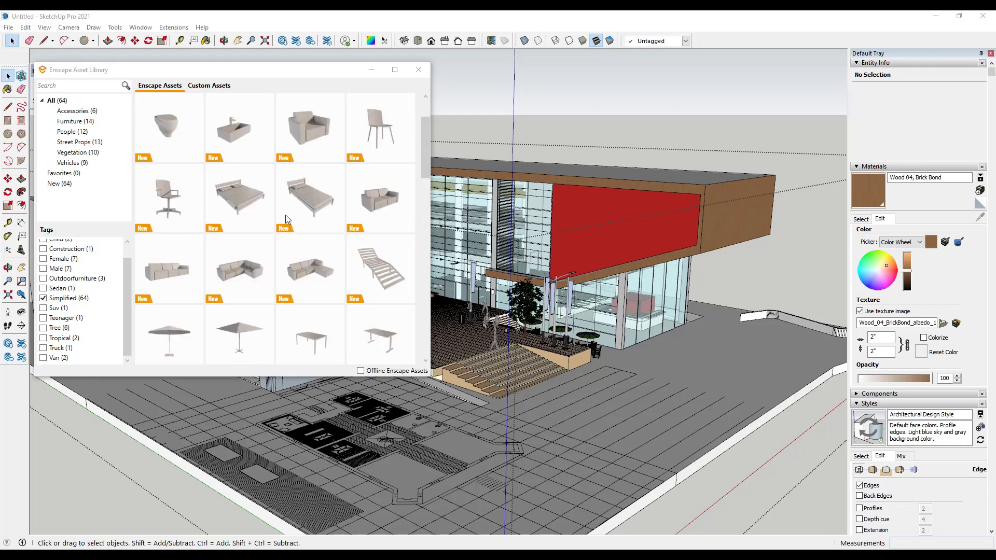
scroll(270, 236, "down", 5)
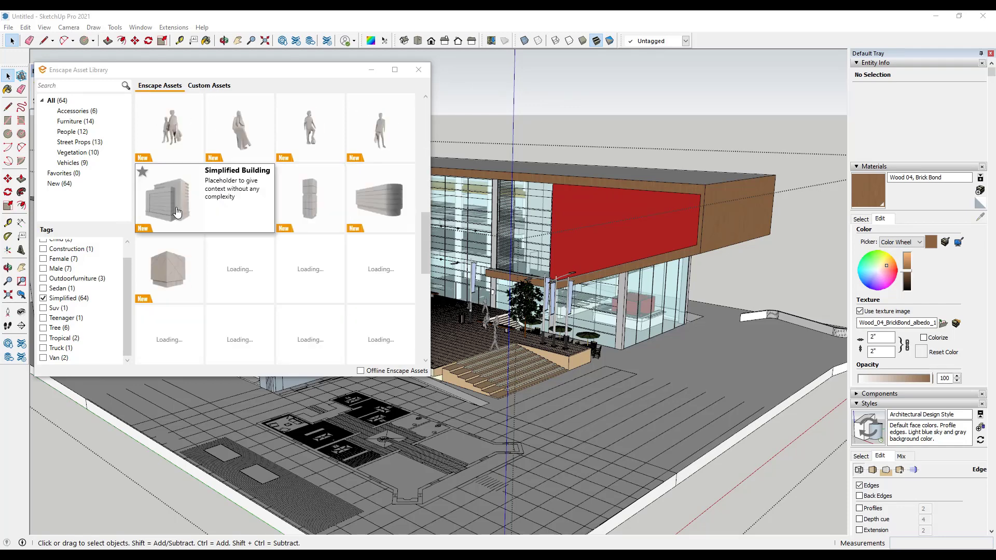
scroll(595, 237, "down", 3)
scroll(594, 237, "down", 4)
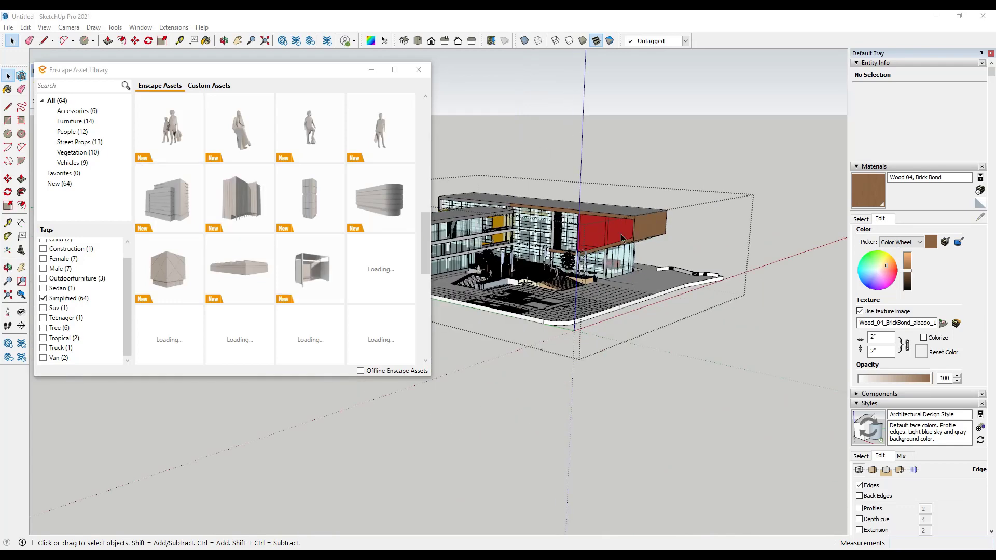
Step: Place the Simplified Building beside the facade model and start the Enscape render
left_click(260, 207)
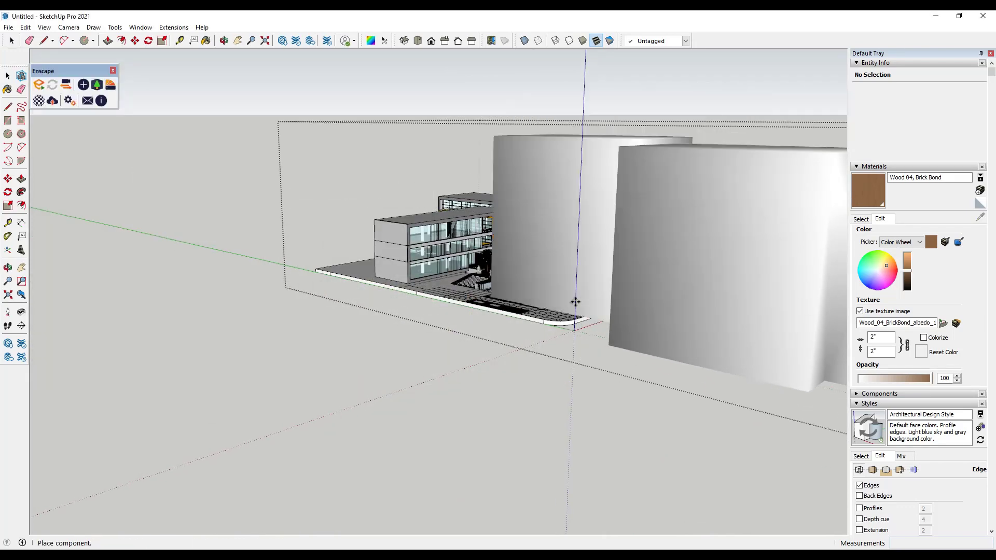
left_click(574, 301)
middle_click_drag(574, 300, 721, 283)
scroll(732, 235, "up", 2)
scroll(731, 234, "up", 3)
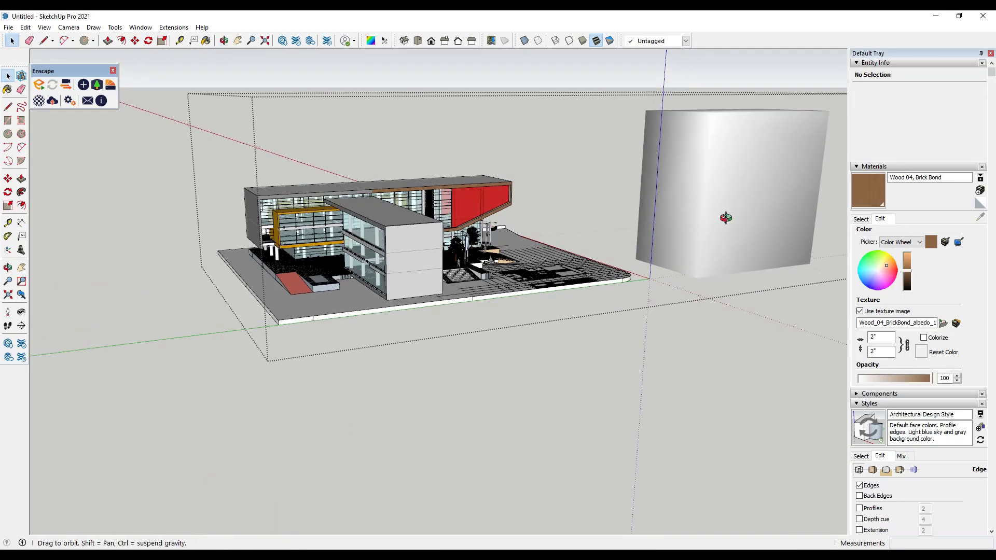
left_click(39, 84)
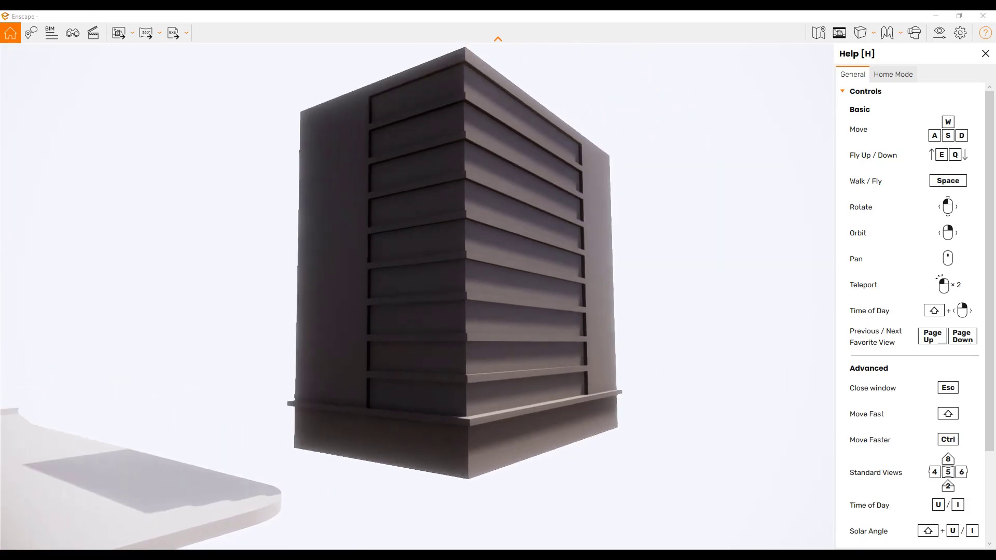
Step: Advance Enscape's time of day to 14:11 so sunlight falls on the building facade
key("i")
key("i")
key("i")
key("i")
key("i")
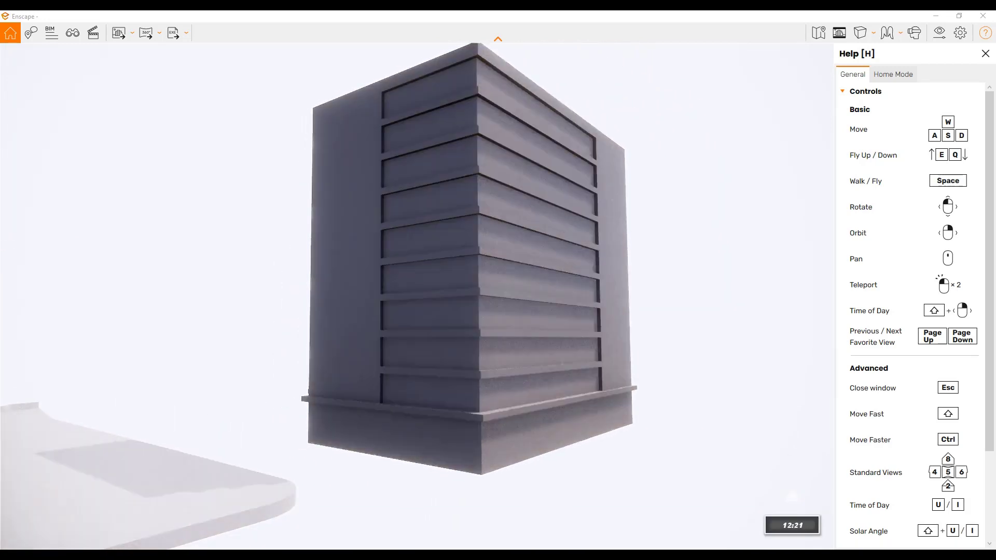
key("i")
key("i")
key("i")
key("i")
key("i")
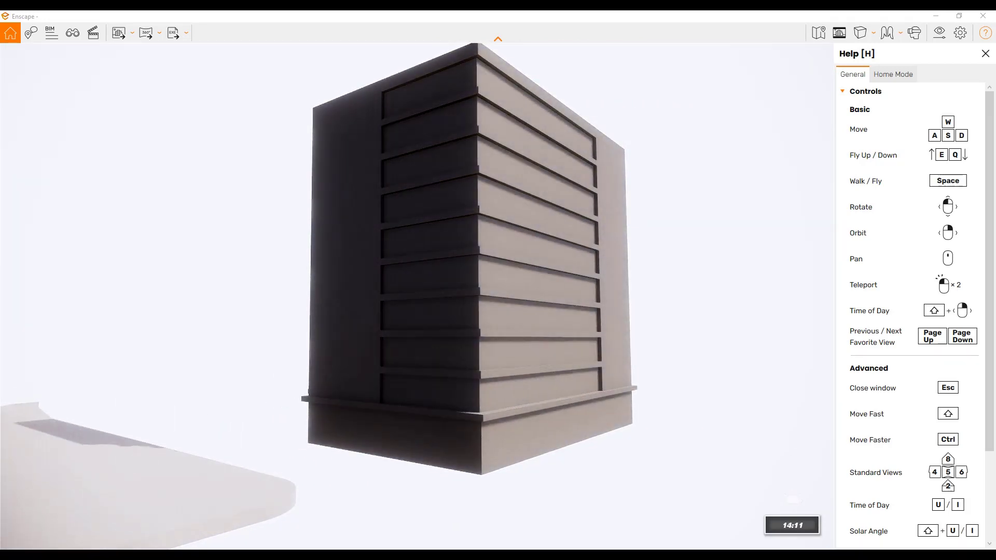